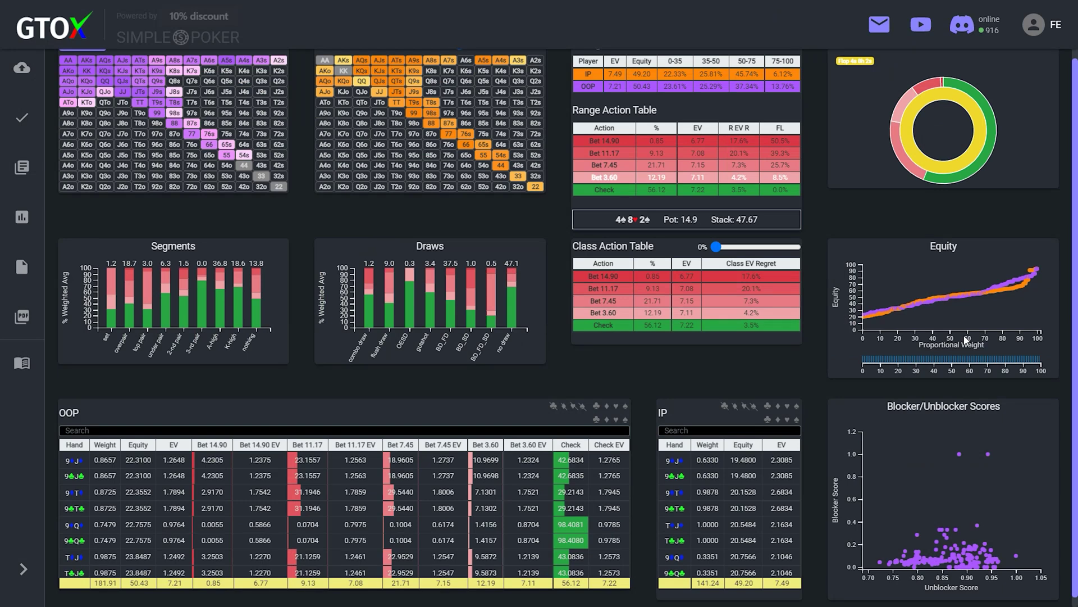
Briefly isolate the OOP range to 88, then restore the full OOP range.
{"action": "scroll", "coordinate": [967, 340], "scroll_direction": "up", "scroll_amount": 1}
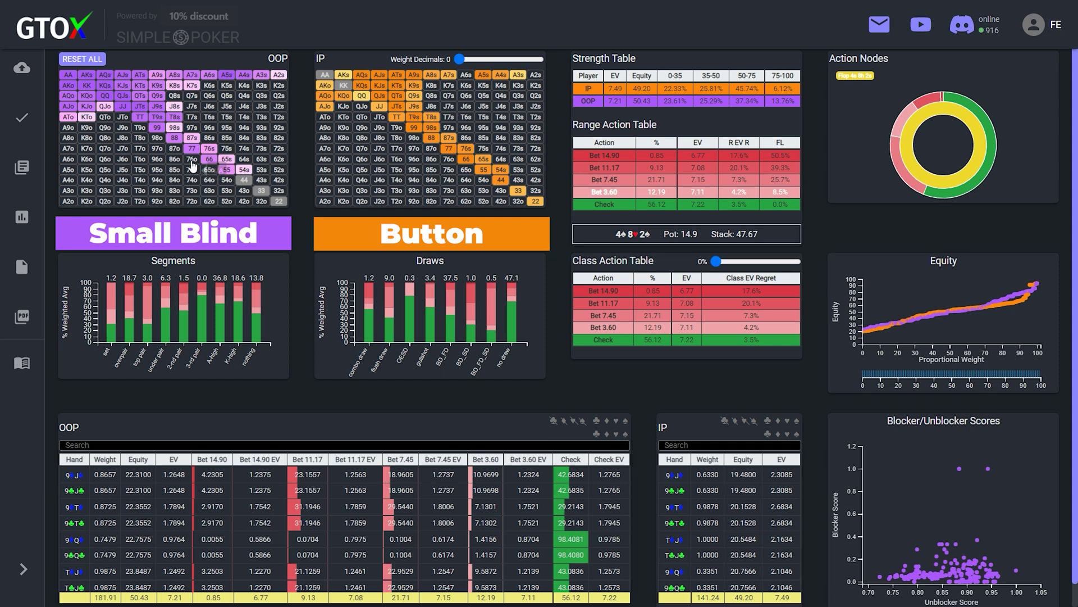
{"action": "mouse_move", "coordinate": [175, 144]}
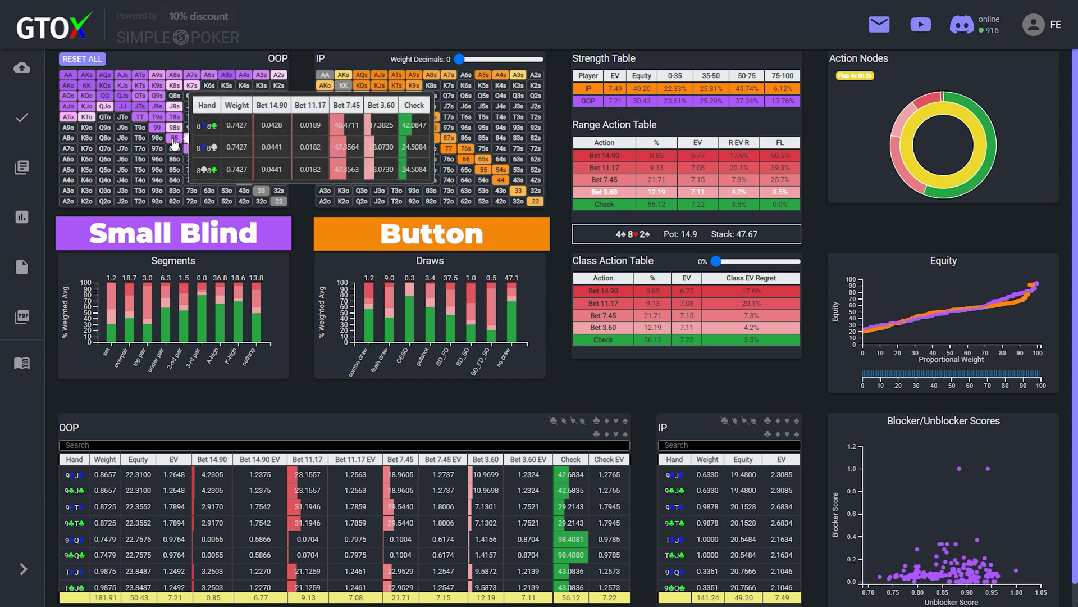
{"action": "left_click", "coordinate": [174, 139]}
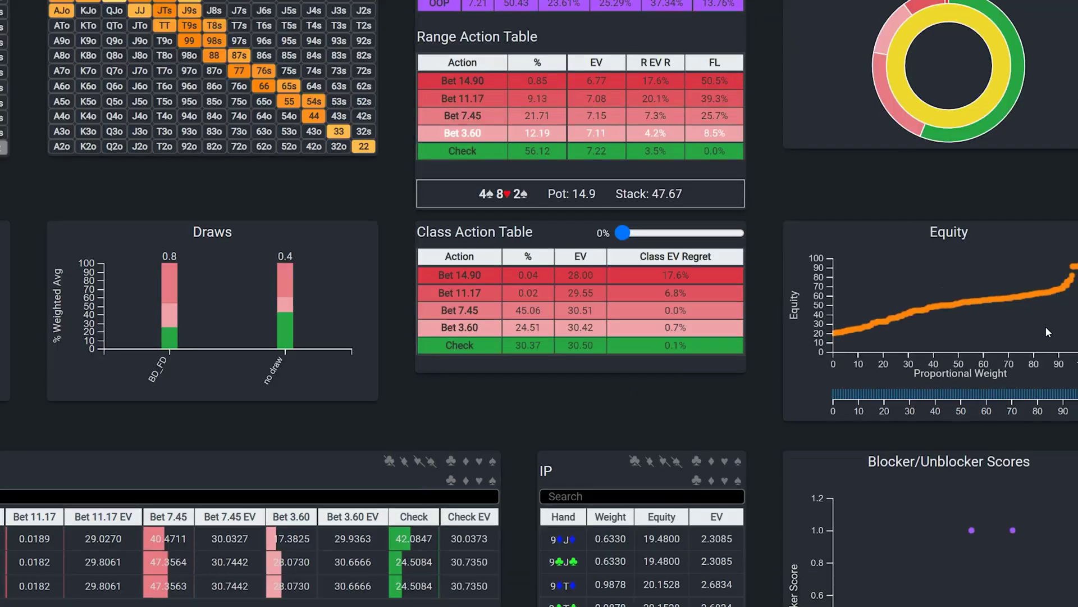
{"action": "scroll", "coordinate": [1045, 327], "scroll_direction": "up", "scroll_amount": 1}
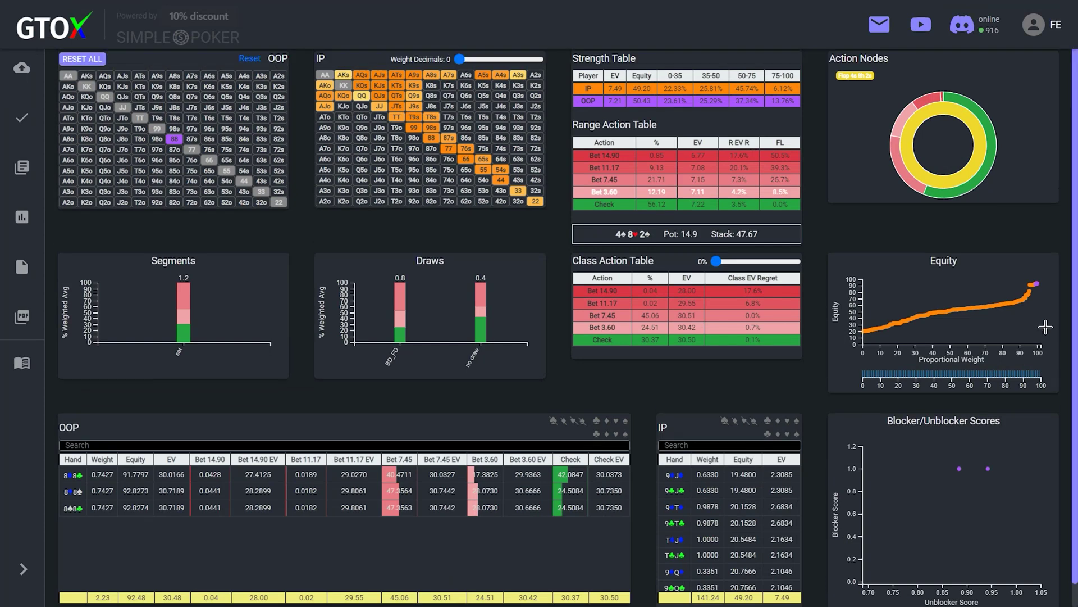
{"action": "left_click", "coordinate": [101, 59]}
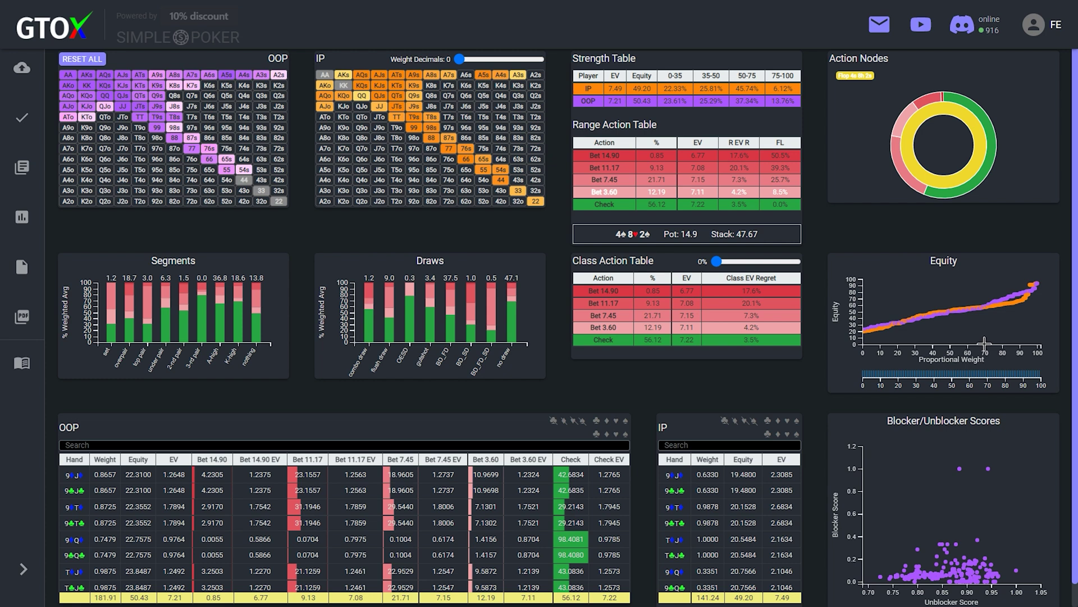
Brush the equity curve's top end, about weights 94–100 and equity 47–100.
{"action": "mouse_move", "coordinate": [984, 343]}
{"action": "left_mouse_down"}
{"action": "mouse_move", "coordinate": [943, 289]}
{"action": "mouse_move", "coordinate": [862, 308]}
{"action": "left_mouse_up"}
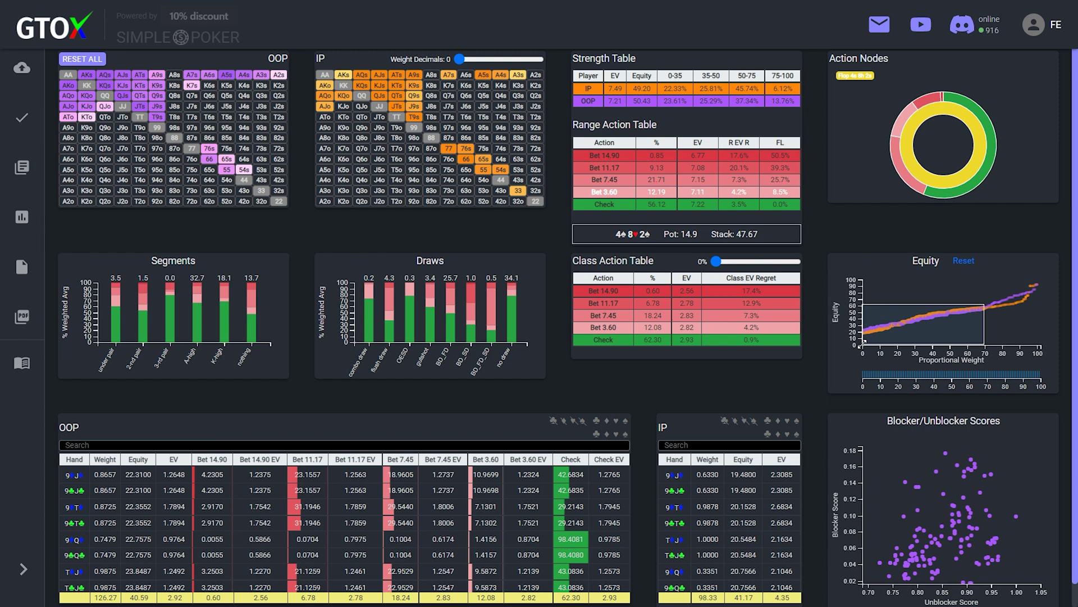
{"action": "mouse_move", "coordinate": [862, 343]}
{"action": "left_mouse_down"}
{"action": "mouse_move", "coordinate": [1032, 278]}
{"action": "mouse_move", "coordinate": [1005, 315]}
{"action": "left_mouse_up"}
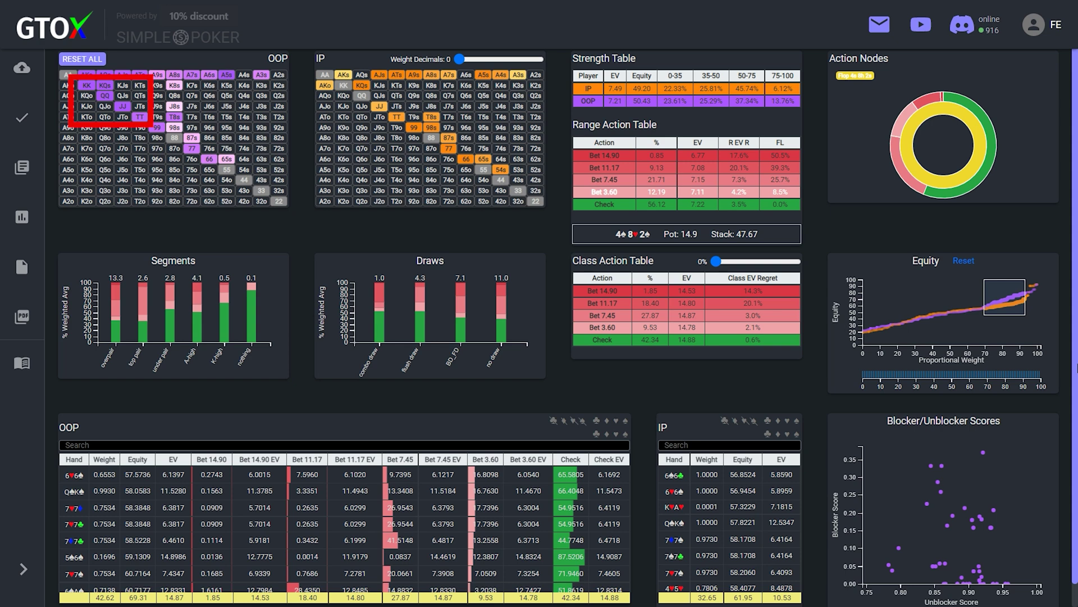
{"action": "left_click_drag", "start_coordinate": [984, 293], "coordinate": [1077, 305]}
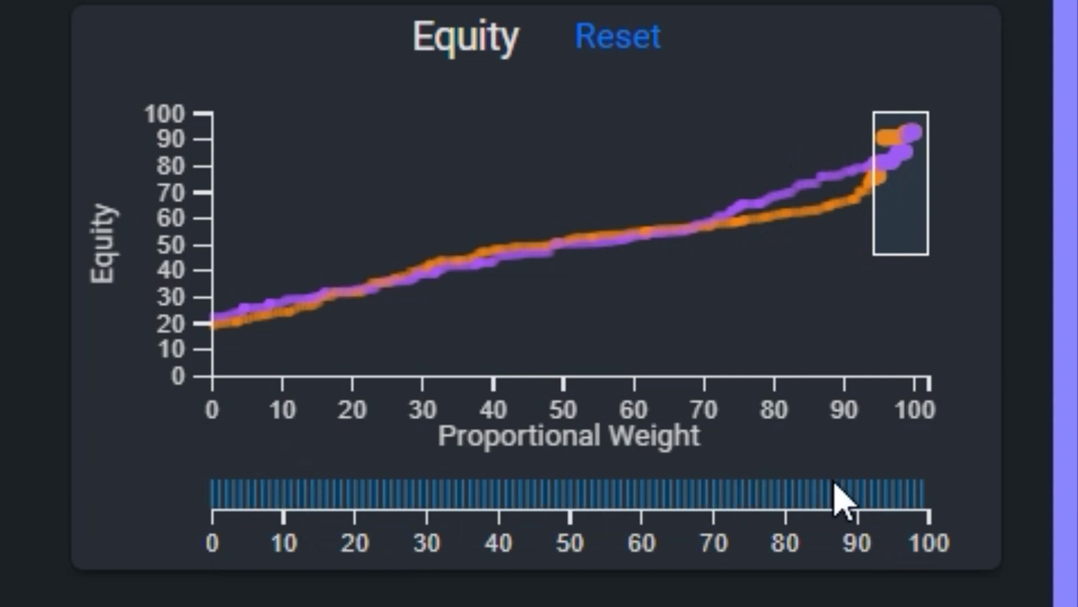
Zoom the equity graph to weights 88–100 and box the hands above weight 95.
{"action": "left_click_drag", "start_coordinate": [845, 489], "coordinate": [989, 553]}
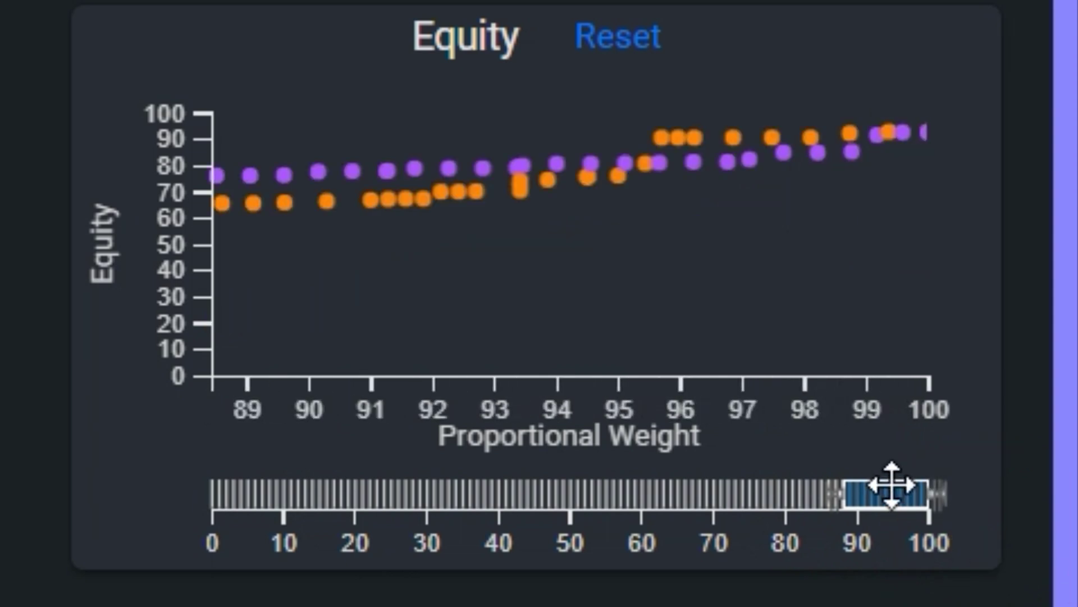
{"action": "mouse_move", "coordinate": [891, 486]}
{"action": "left_mouse_down"}
{"action": "mouse_move", "coordinate": [802, 490]}
{"action": "mouse_move", "coordinate": [1053, 520]}
{"action": "left_mouse_up"}
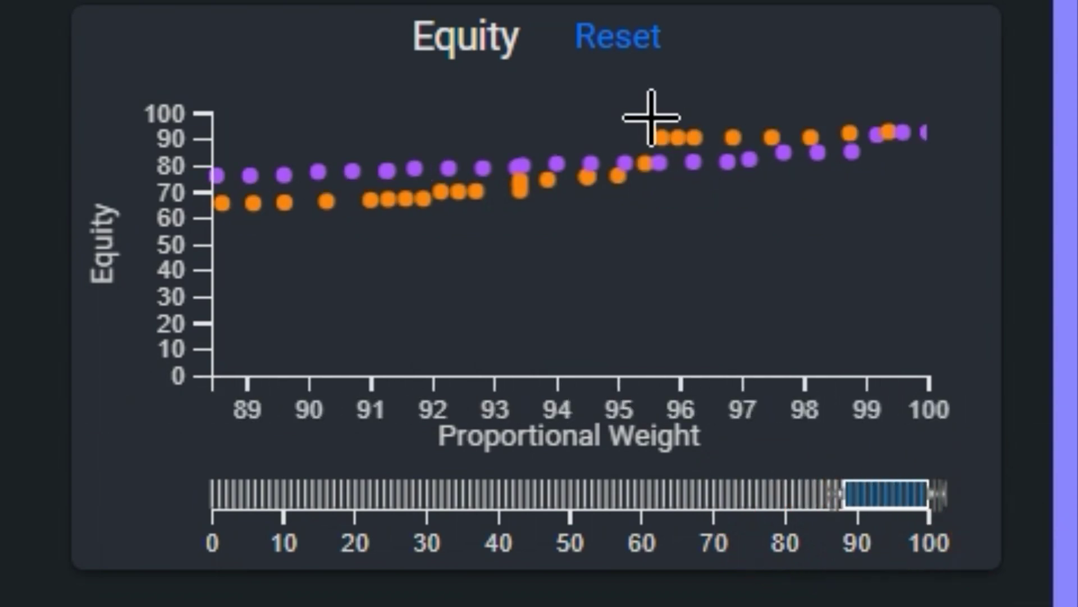
{"action": "mouse_move", "coordinate": [650, 117]}
{"action": "left_mouse_down"}
{"action": "mouse_move", "coordinate": [818, 170]}
{"action": "mouse_move", "coordinate": [1008, 259]}
{"action": "left_mouse_up"}
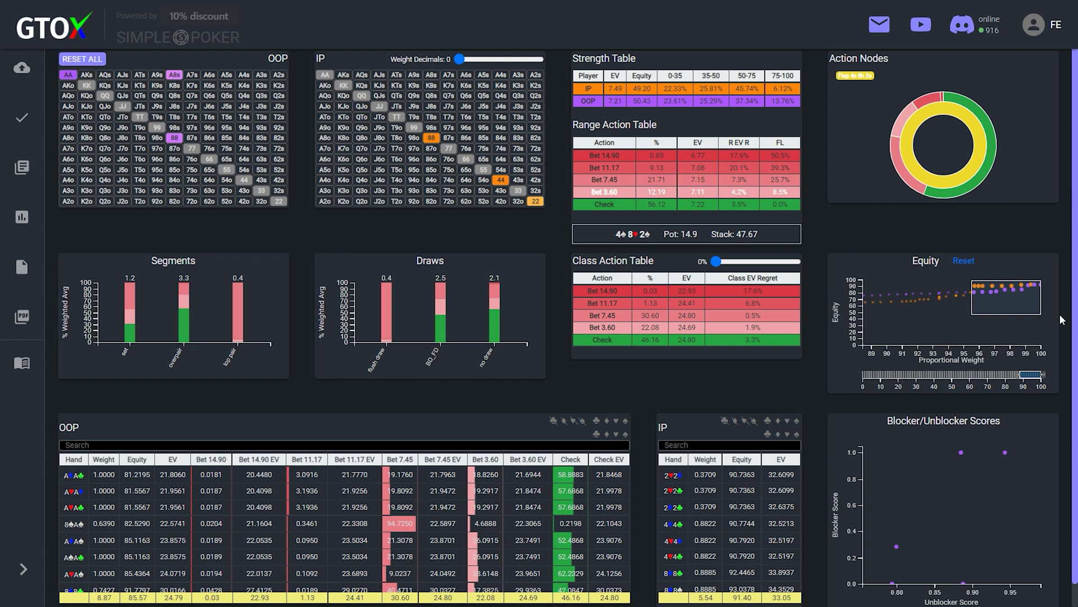
Reset the Equity chart filter so Check returns to 56.12%.
{"action": "left_click", "coordinate": [964, 261]}
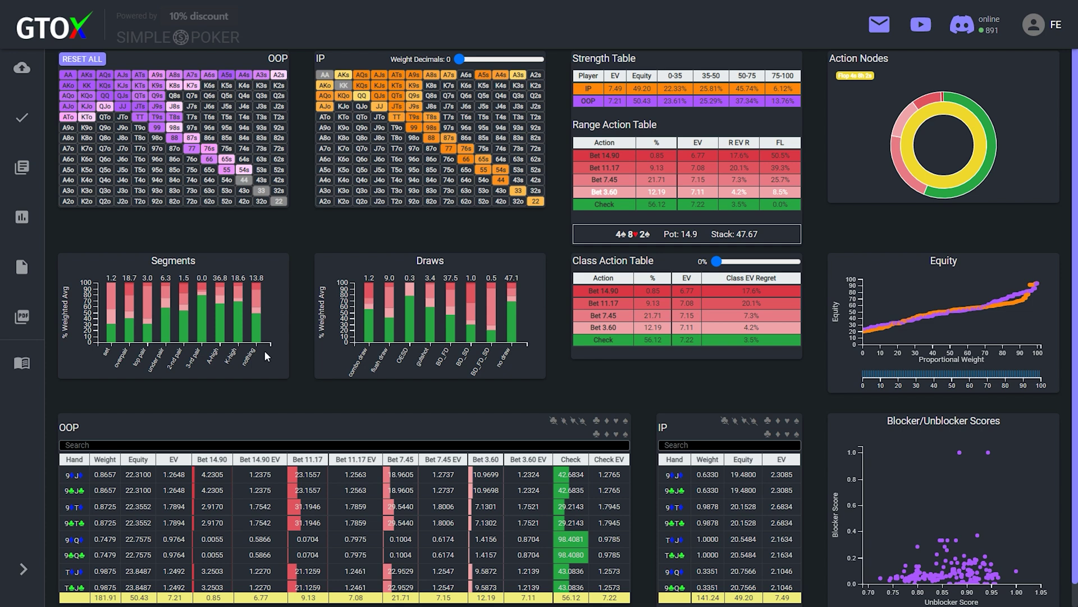
Zoom the equity graph to weights 74–100 and box the overpairs above weight 92.
{"action": "left_click", "coordinate": [129, 315]}
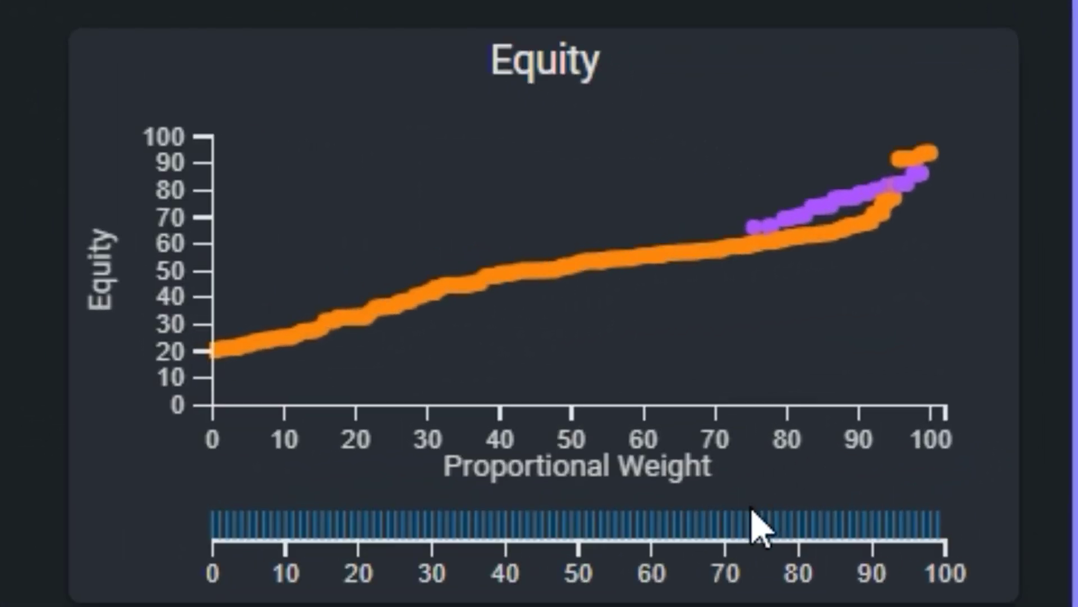
{"action": "left_click", "coordinate": [870, 444]}
{"action": "left_click_drag", "start_coordinate": [752, 513], "coordinate": [1045, 525]}
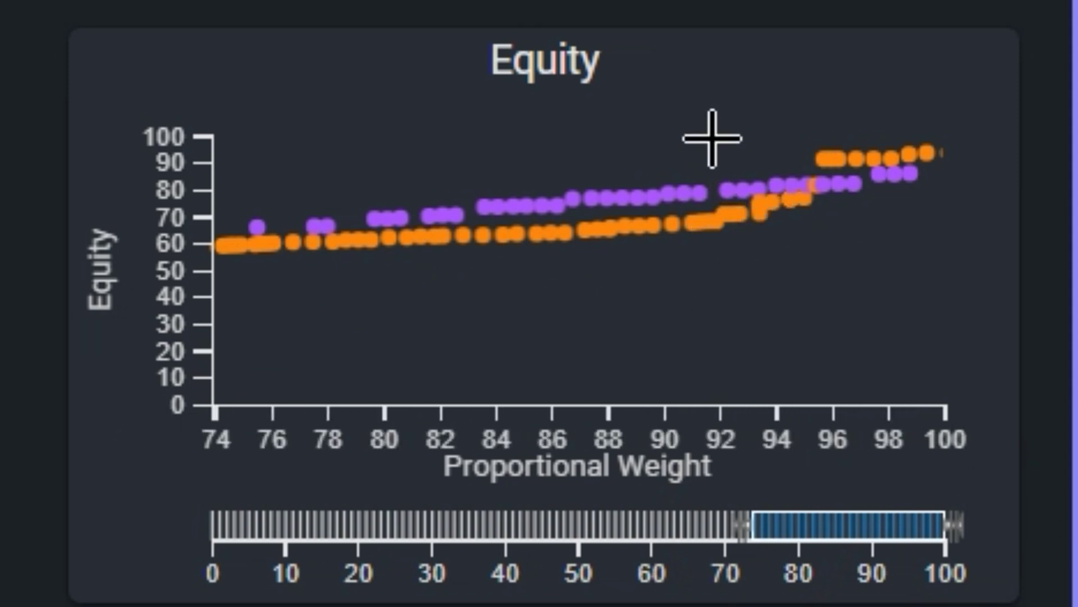
{"action": "left_click_drag", "start_coordinate": [710, 138], "coordinate": [946, 246]}
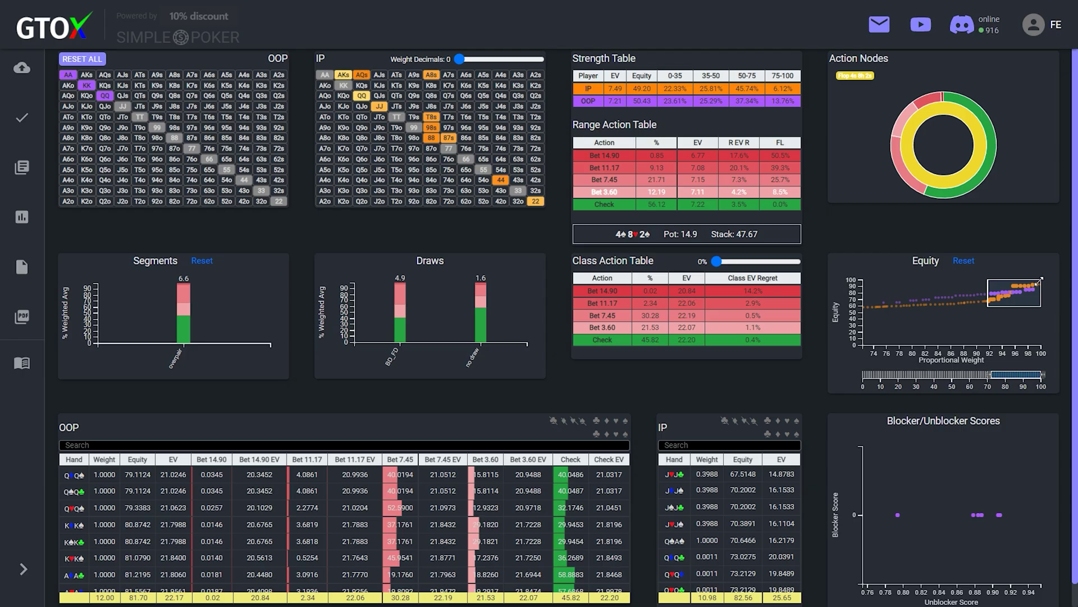
Box weights 82–92 on the equity chart to isolate KK–TT, then scroll the OOP table.
{"action": "left_click_drag", "start_coordinate": [988, 306], "coordinate": [929, 283]}
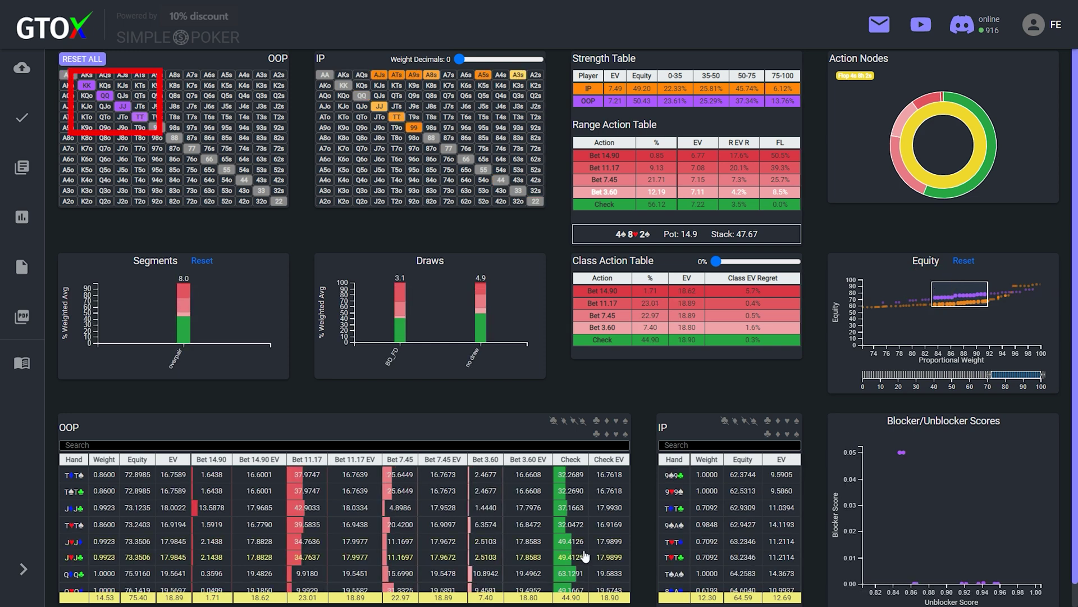
{"action": "scroll", "coordinate": [586, 556], "scroll_direction": "down", "scroll_amount": 2}
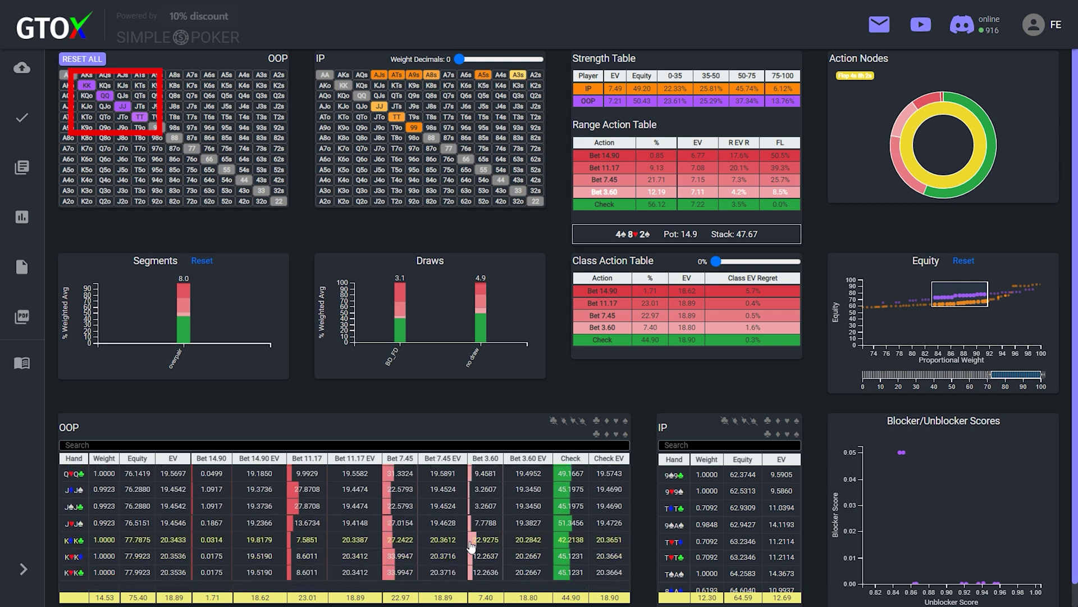
{"action": "scroll", "coordinate": [402, 558], "scroll_direction": "up", "scroll_amount": 1}
{"action": "scroll", "coordinate": [402, 558], "scroll_direction": "up", "scroll_amount": 3}
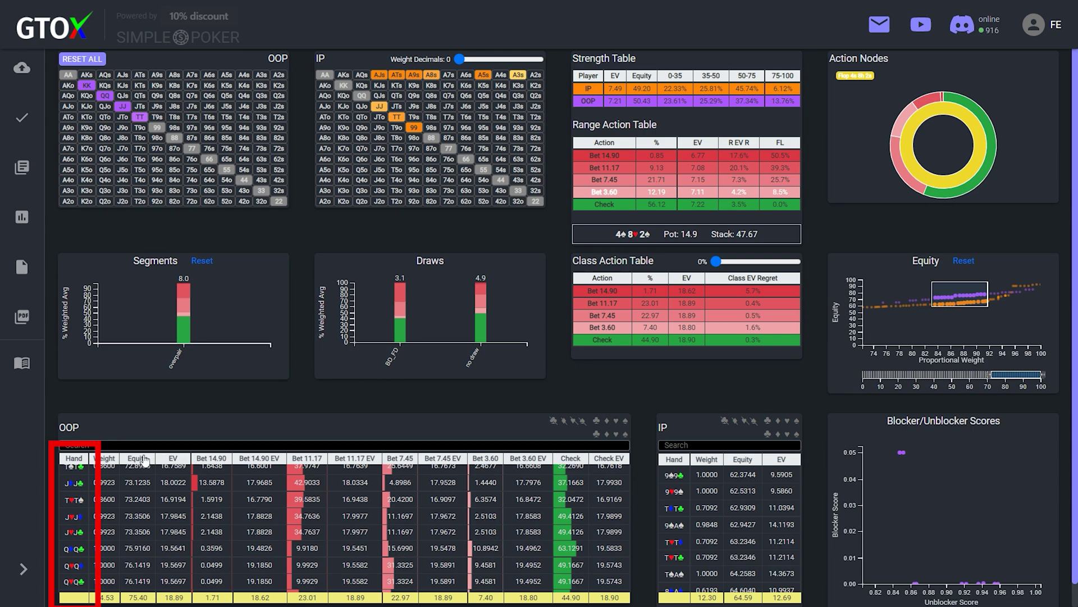
{"action": "scroll", "coordinate": [264, 534], "scroll_direction": "up", "scroll_amount": 2}
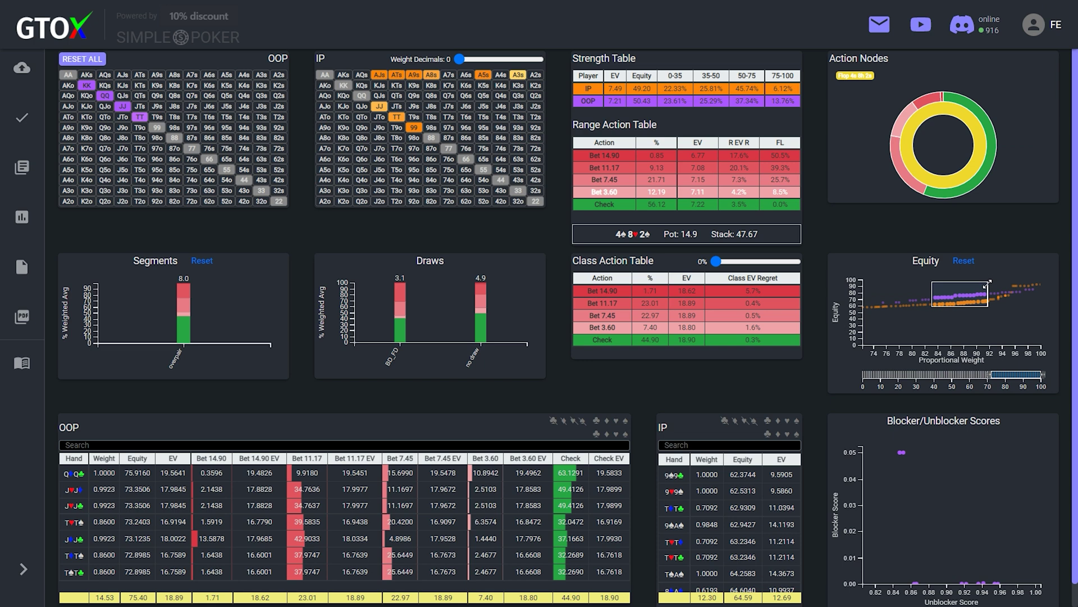
Resize the equity brush to span weights about 74–83, isolating 99 and TT.
{"action": "left_click_drag", "start_coordinate": [990, 279], "coordinate": [847, 291]}
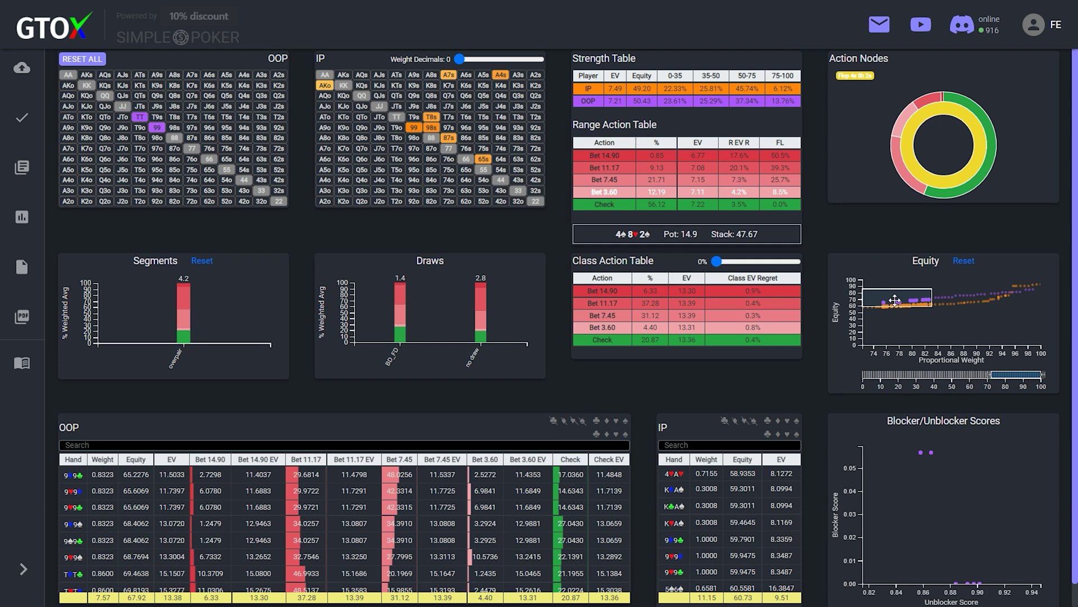
{"action": "mouse_move", "coordinate": [895, 300]}
{"action": "left_mouse_down"}
{"action": "mouse_move", "coordinate": [1023, 293]}
{"action": "mouse_move", "coordinate": [919, 300]}
{"action": "mouse_move", "coordinate": [931, 303]}
{"action": "left_mouse_up"}
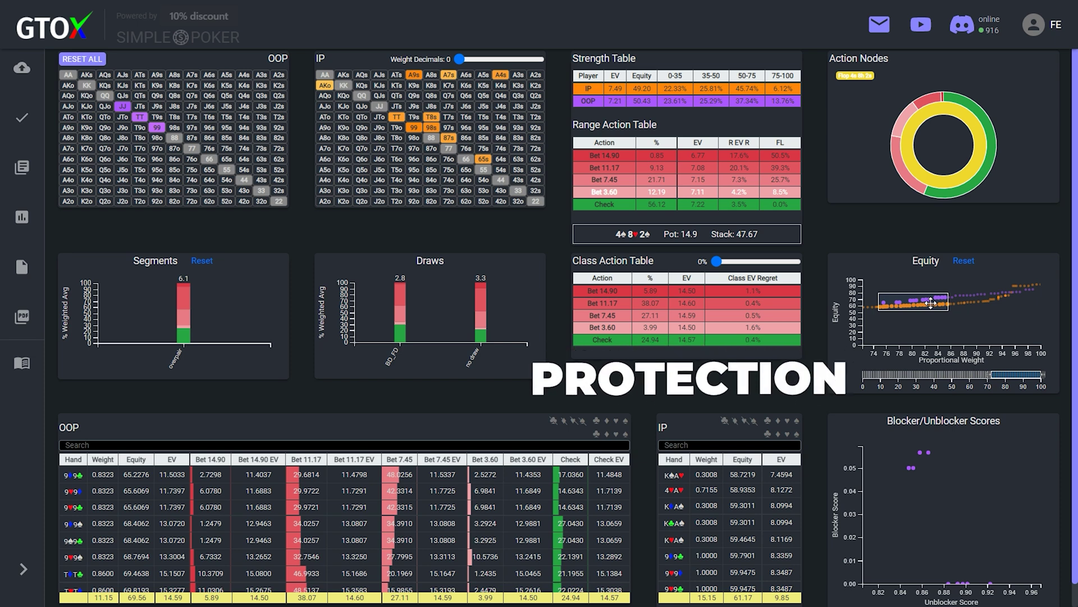
Slide the equity brush up through higher bands, then back to weights 74–82.
{"action": "left_click_drag", "start_coordinate": [931, 303], "coordinate": [915, 303]}
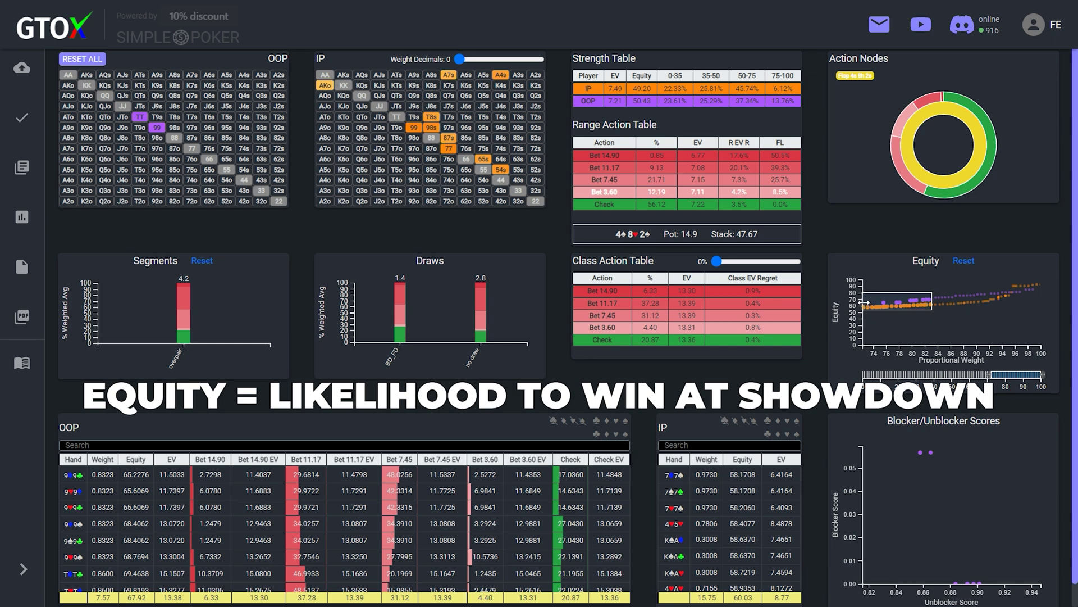
{"action": "left_click_drag", "start_coordinate": [865, 302], "coordinate": [880, 302]}
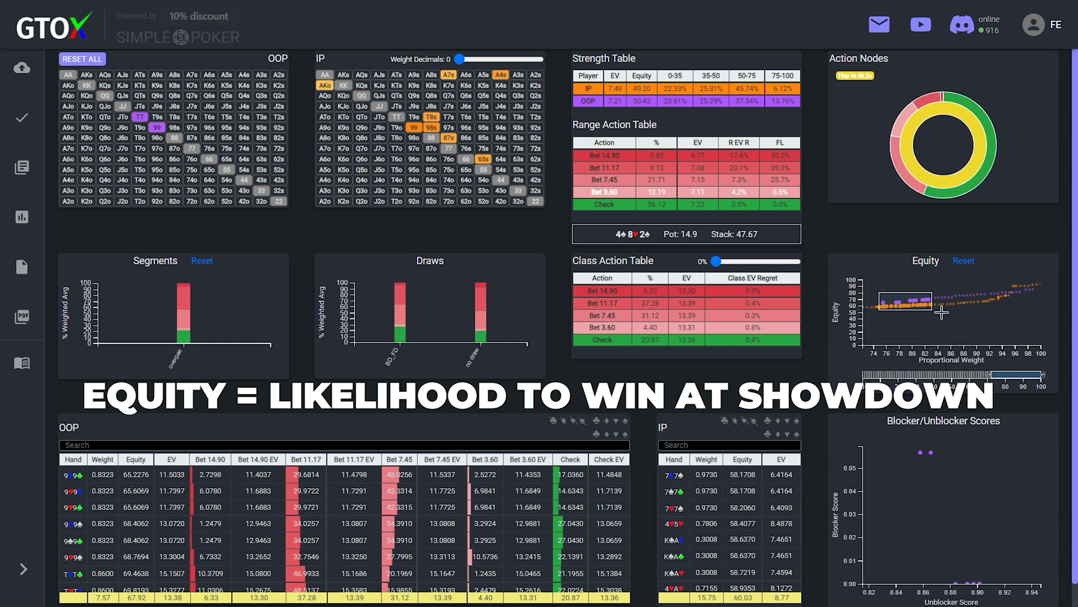
{"action": "left_click_drag", "start_coordinate": [904, 301], "coordinate": [957, 295]}
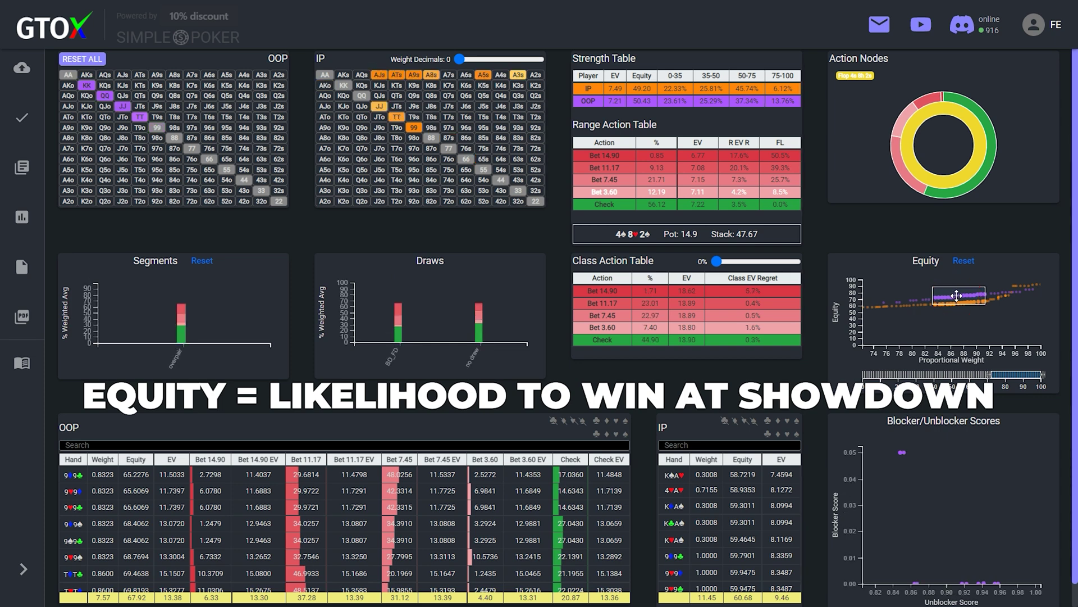
{"action": "left_click_drag", "start_coordinate": [957, 296], "coordinate": [1020, 287]}
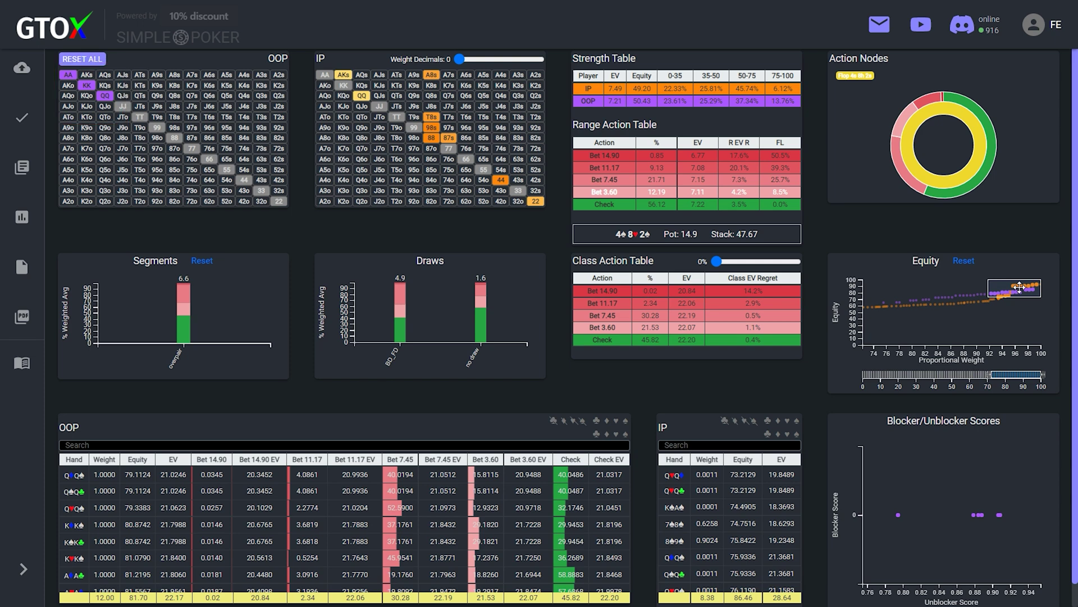
{"action": "mouse_move", "coordinate": [1019, 288]}
{"action": "left_mouse_down"}
{"action": "mouse_move", "coordinate": [898, 302]}
{"action": "mouse_move", "coordinate": [911, 302]}
{"action": "left_mouse_up"}
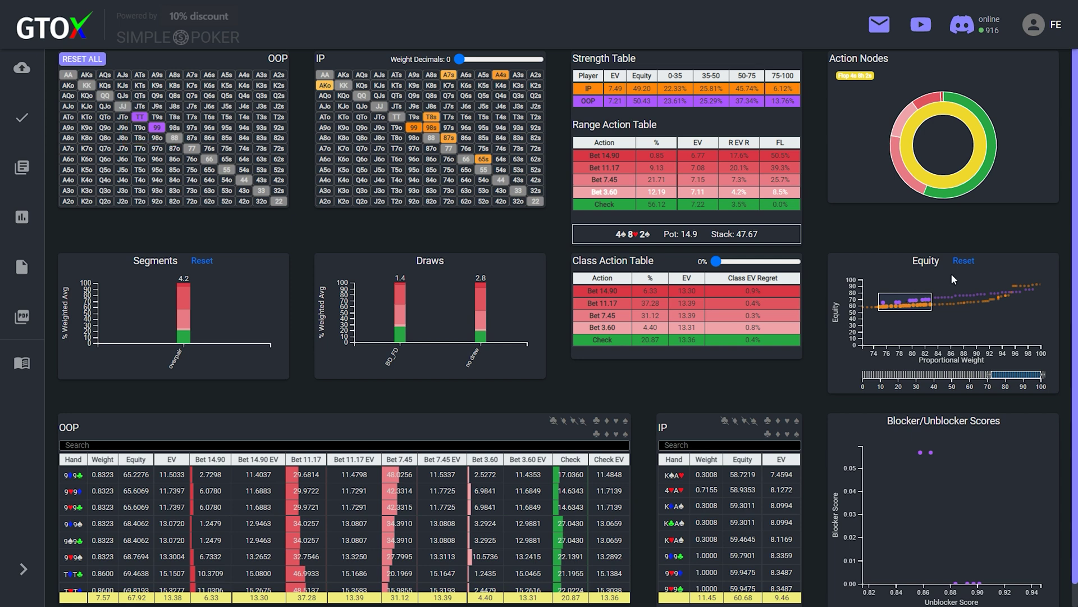
Clear the equity selection, inspect QQ and AA, and restore the full OOP range.
{"action": "left_click", "coordinate": [963, 261]}
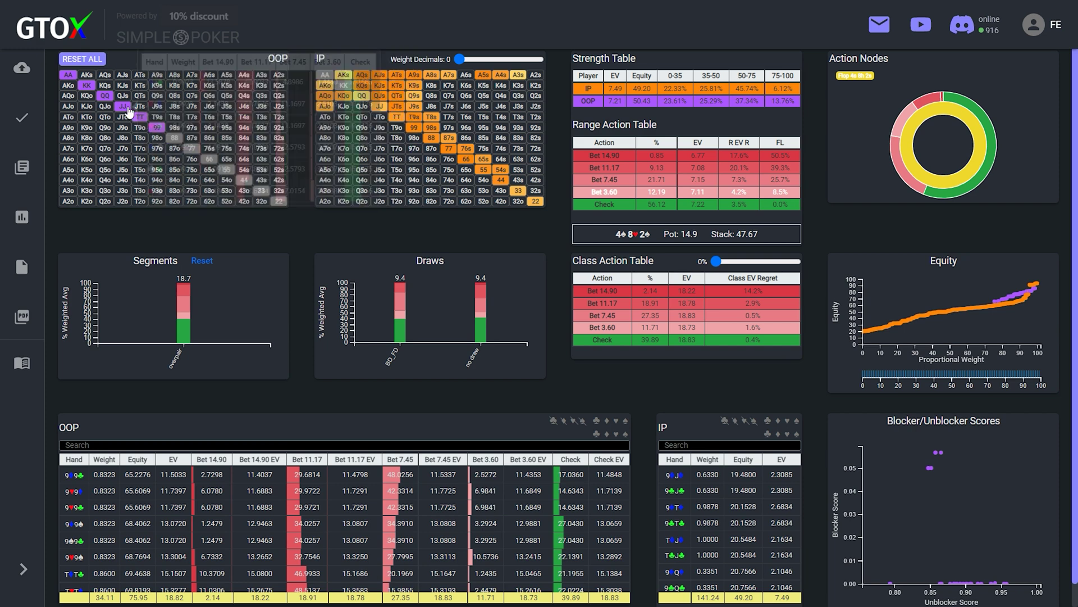
{"action": "mouse_move", "coordinate": [114, 103]}
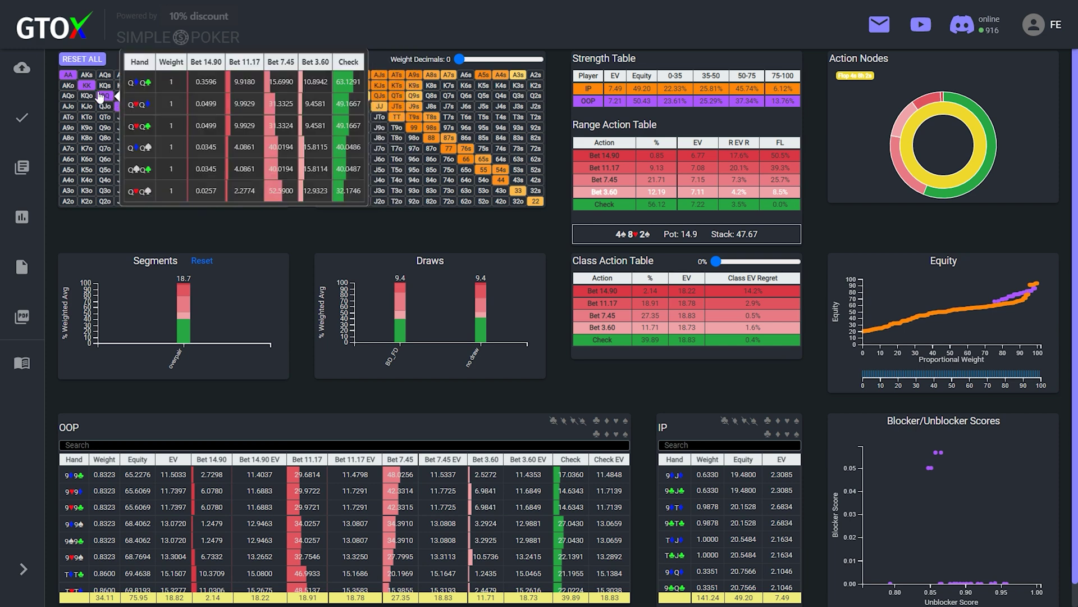
{"action": "mouse_move", "coordinate": [71, 81]}
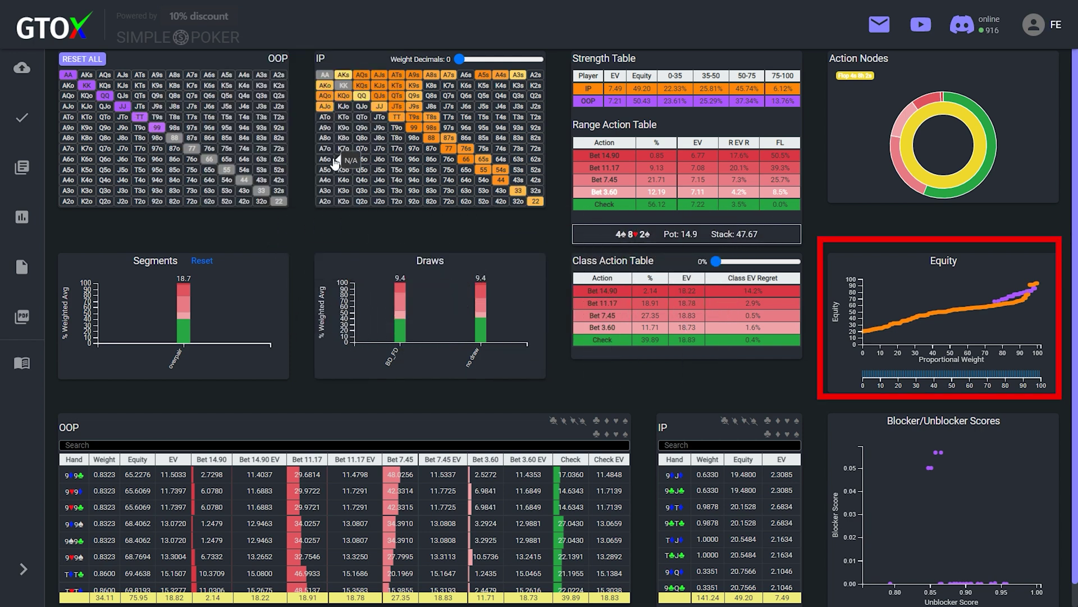
{"action": "left_click", "coordinate": [81, 59]}
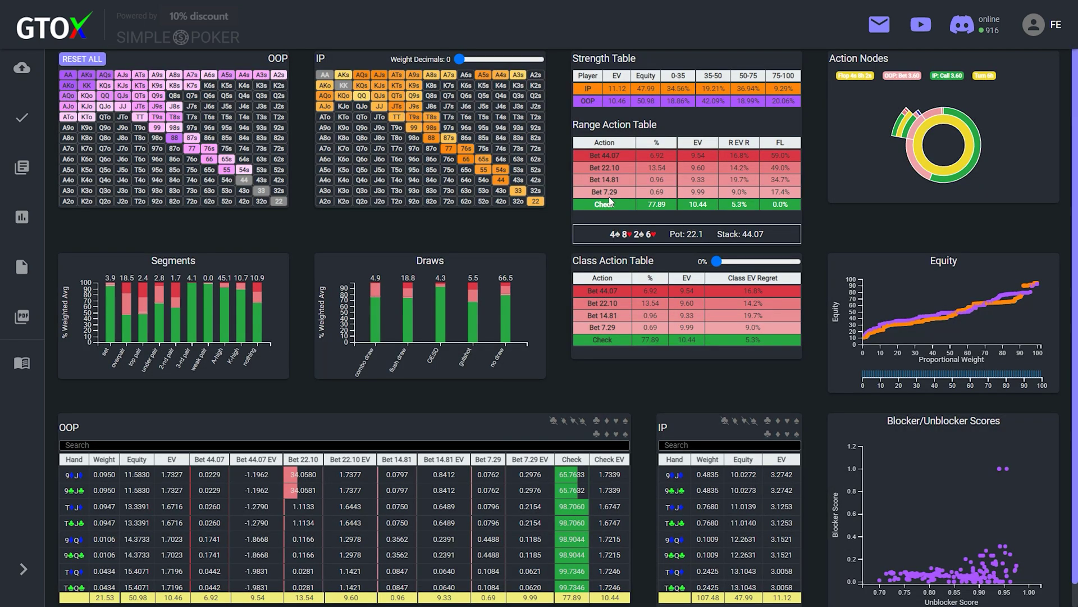
Play OOP check, IP bet 6.93, OOP call to reach the J♠ river, pot 35.96.
{"action": "left_click", "coordinate": [611, 203]}
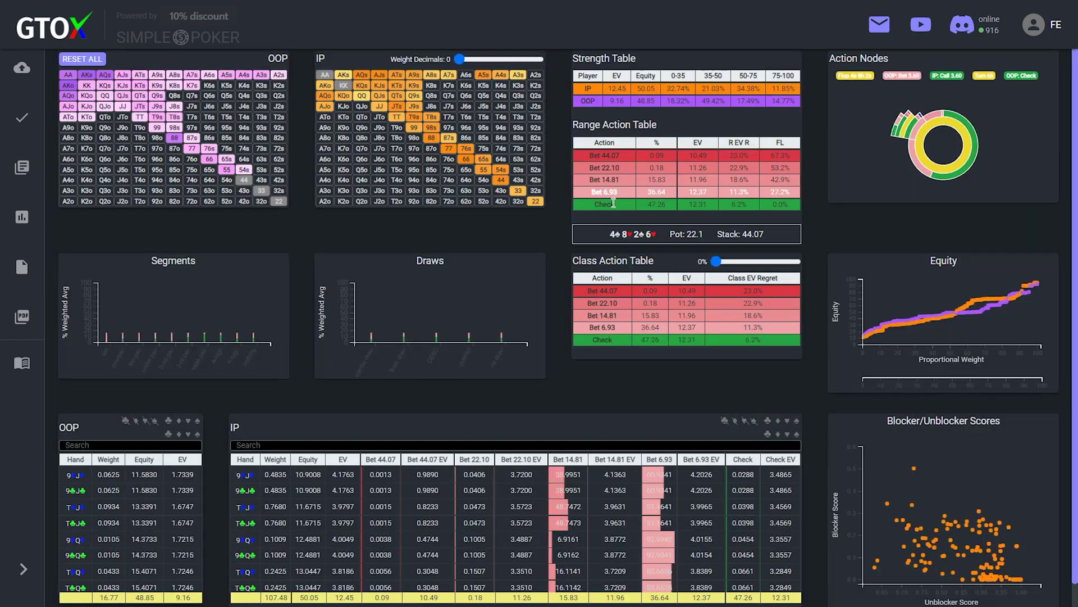
{"action": "left_click", "coordinate": [612, 194]}
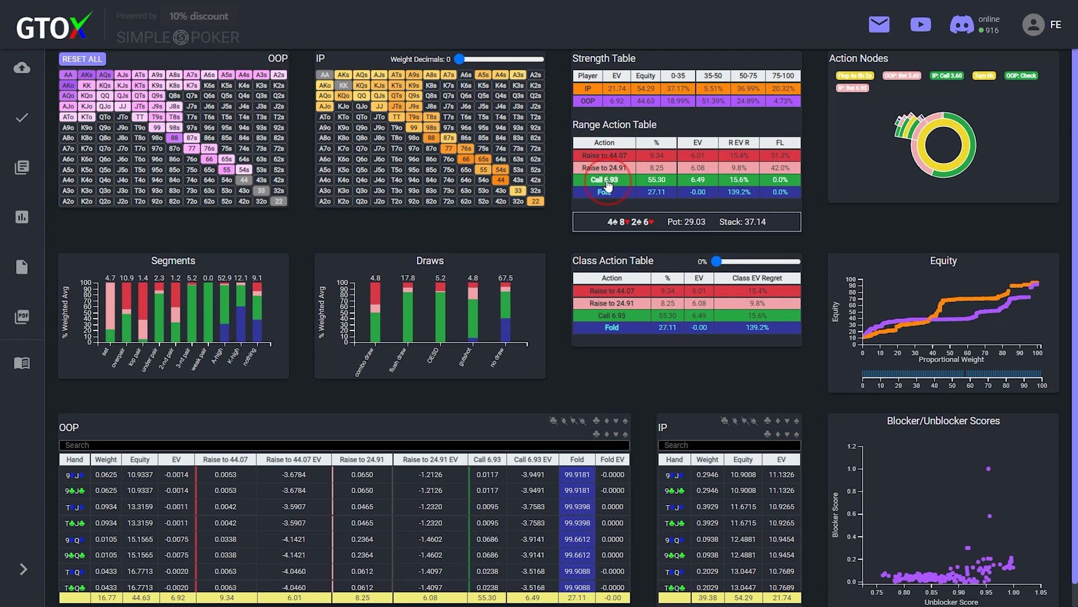
{"action": "left_click", "coordinate": [607, 181]}
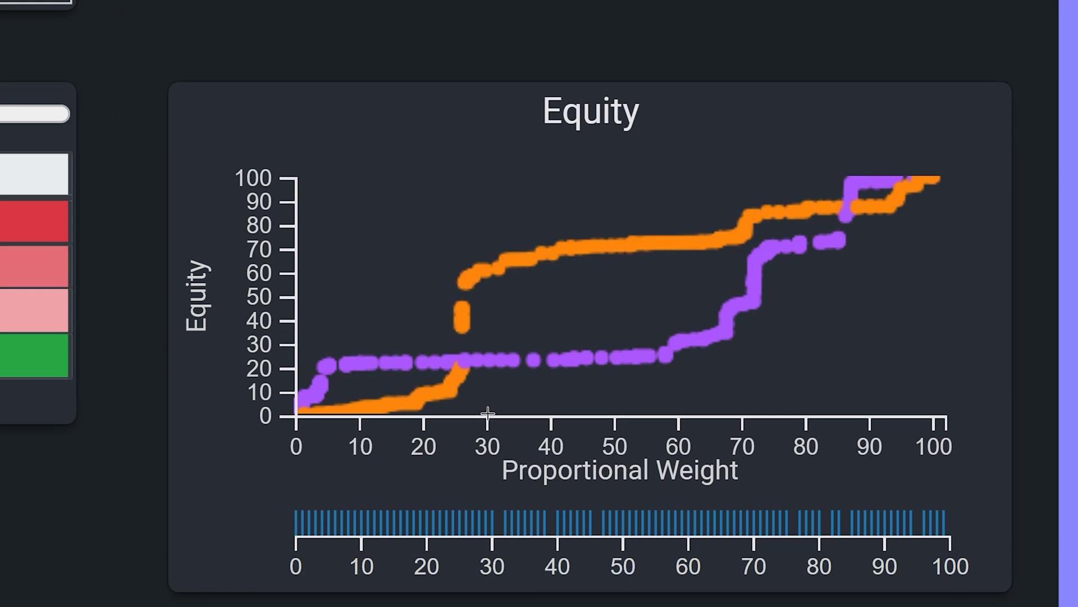
Brush weights 0–30 on the river equity chart, isolating the weakest hands (Check 93.35%).
{"action": "mouse_move", "coordinate": [485, 413]}
{"action": "left_mouse_down"}
{"action": "mouse_move", "coordinate": [322, 342]}
{"action": "mouse_move", "coordinate": [293, 344]}
{"action": "left_mouse_up"}
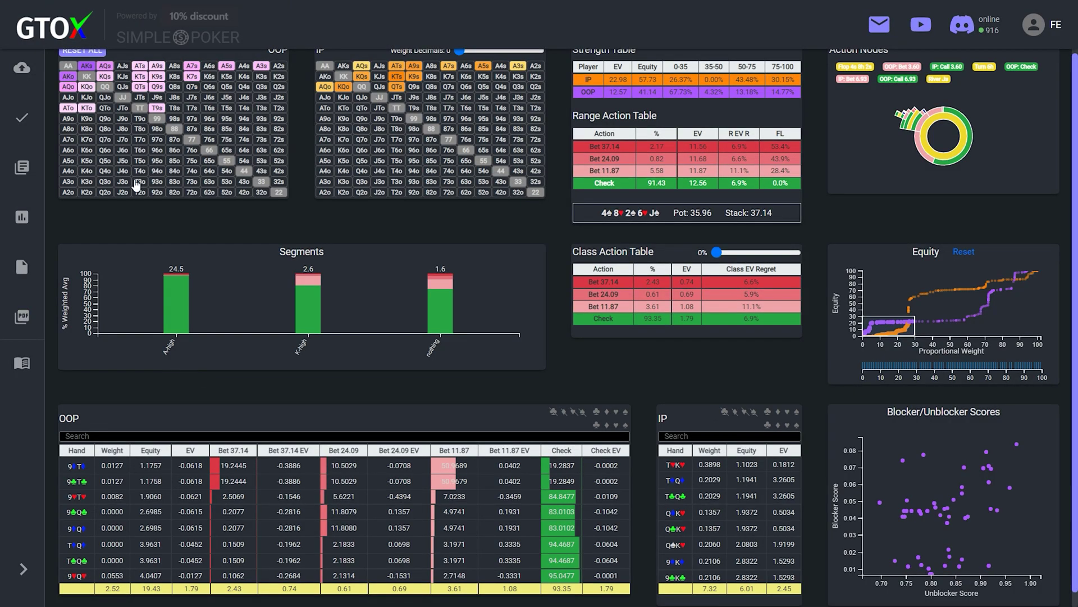
{"action": "mouse_move", "coordinate": [152, 84]}
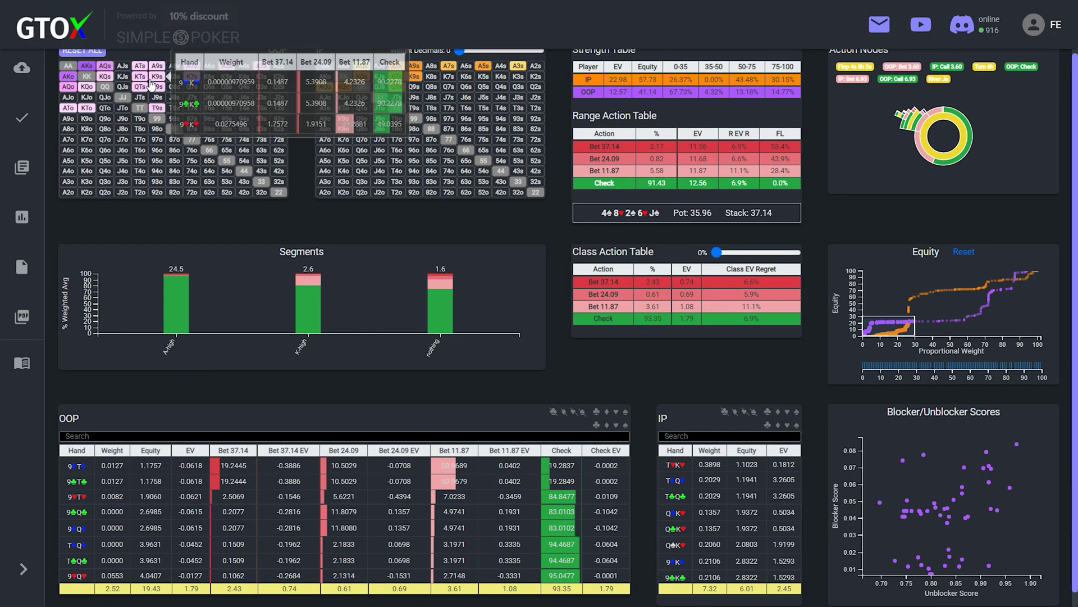
{"action": "mouse_move", "coordinate": [107, 68]}
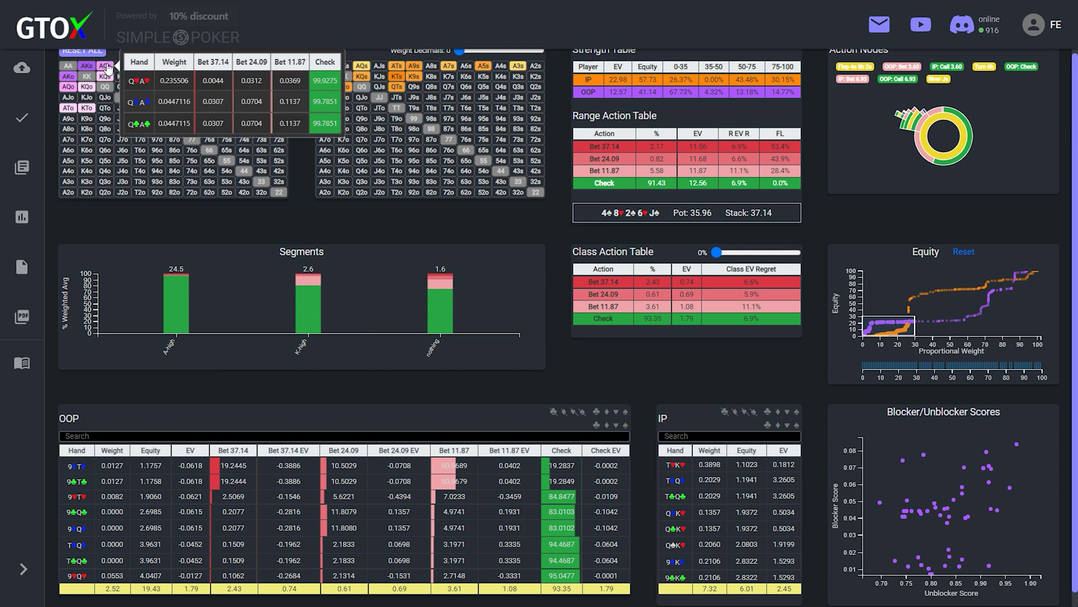
{"action": "mouse_move", "coordinate": [363, 73]}
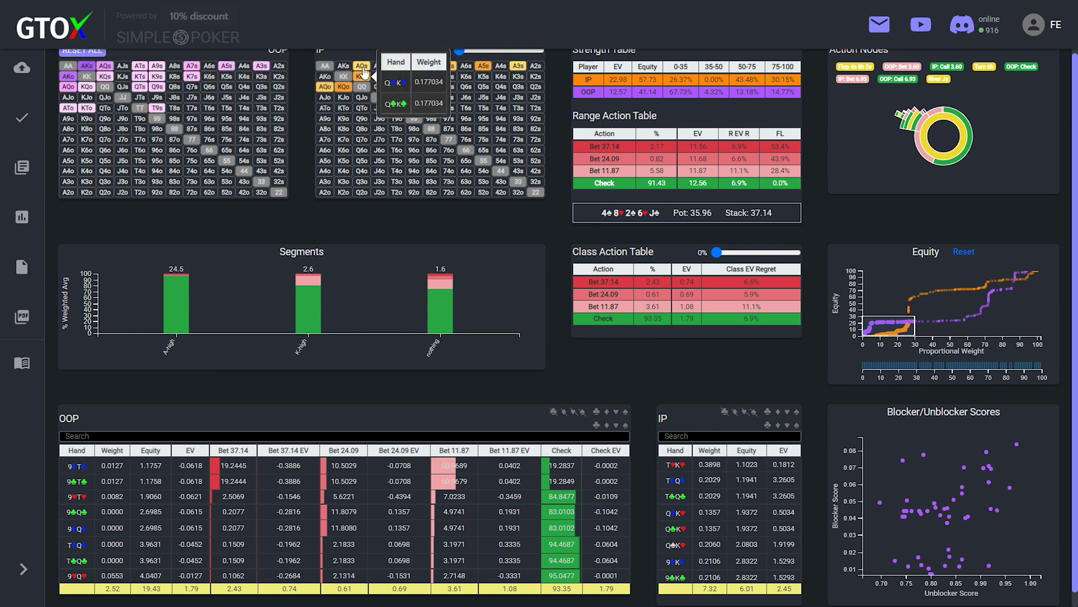
{"action": "mouse_move", "coordinate": [397, 79]}
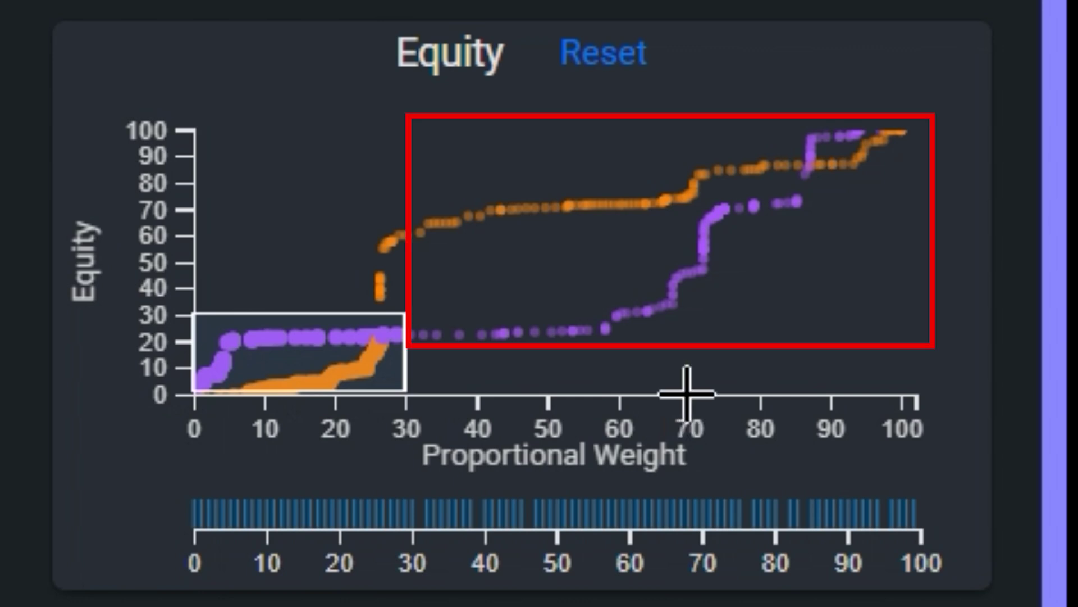
Try equity brushes over weights 30–100 and over low-equity hands up to about 72, clearing each one.
{"action": "left_click", "coordinate": [686, 393]}
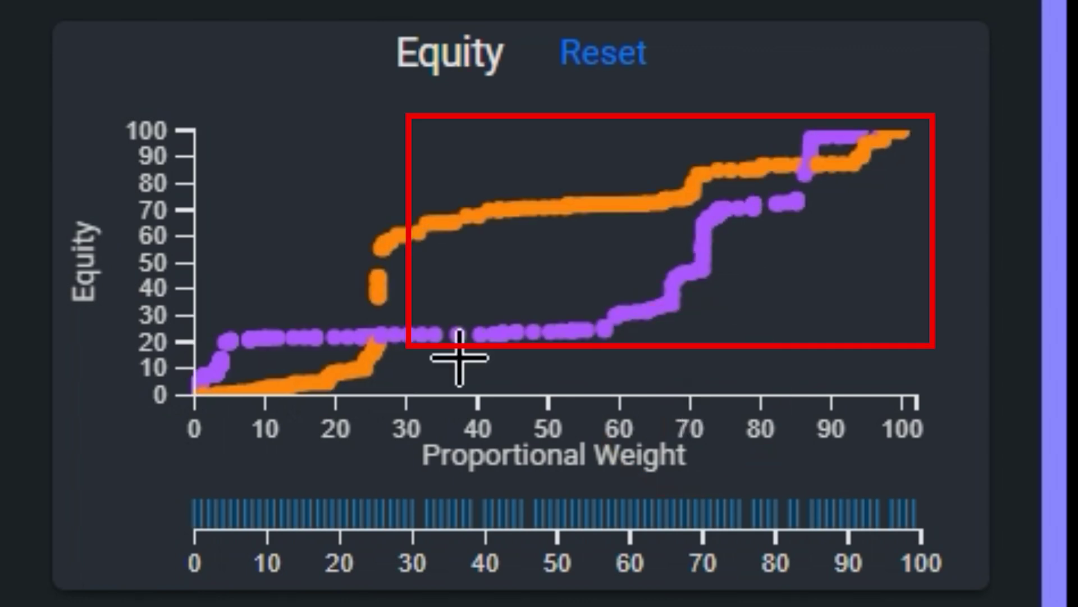
{"action": "mouse_move", "coordinate": [402, 387]}
{"action": "left_mouse_down"}
{"action": "mouse_move", "coordinate": [445, 184]}
{"action": "mouse_move", "coordinate": [1052, 48]}
{"action": "left_mouse_up"}
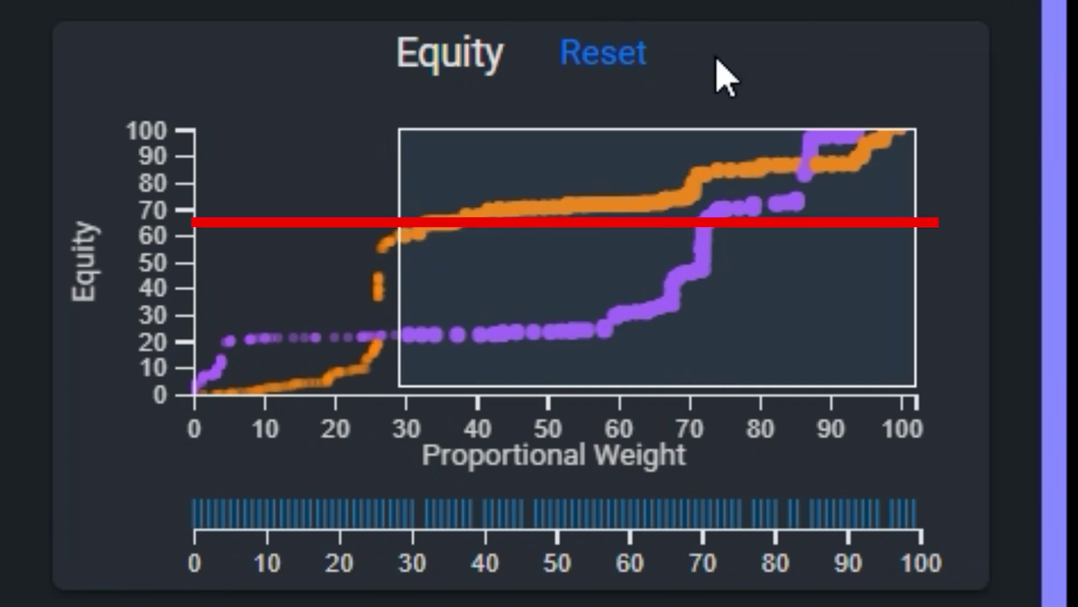
{"action": "left_click", "coordinate": [617, 59]}
{"action": "mouse_move", "coordinate": [712, 386]}
{"action": "left_mouse_down"}
{"action": "mouse_move", "coordinate": [251, 282]}
{"action": "mouse_move", "coordinate": [133, 309]}
{"action": "left_mouse_up"}
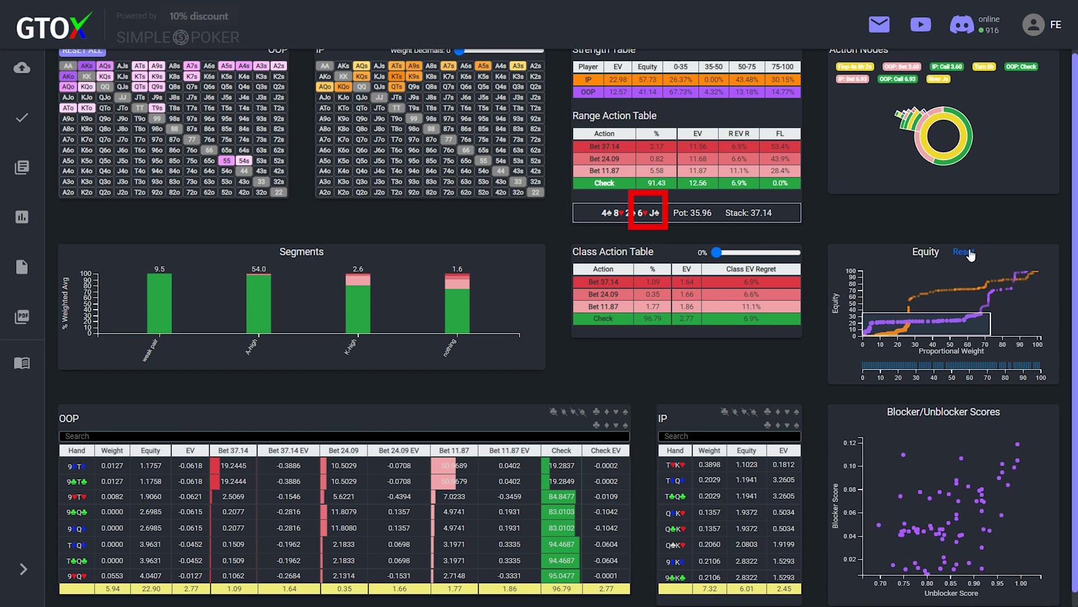
{"action": "left_click", "coordinate": [969, 249]}
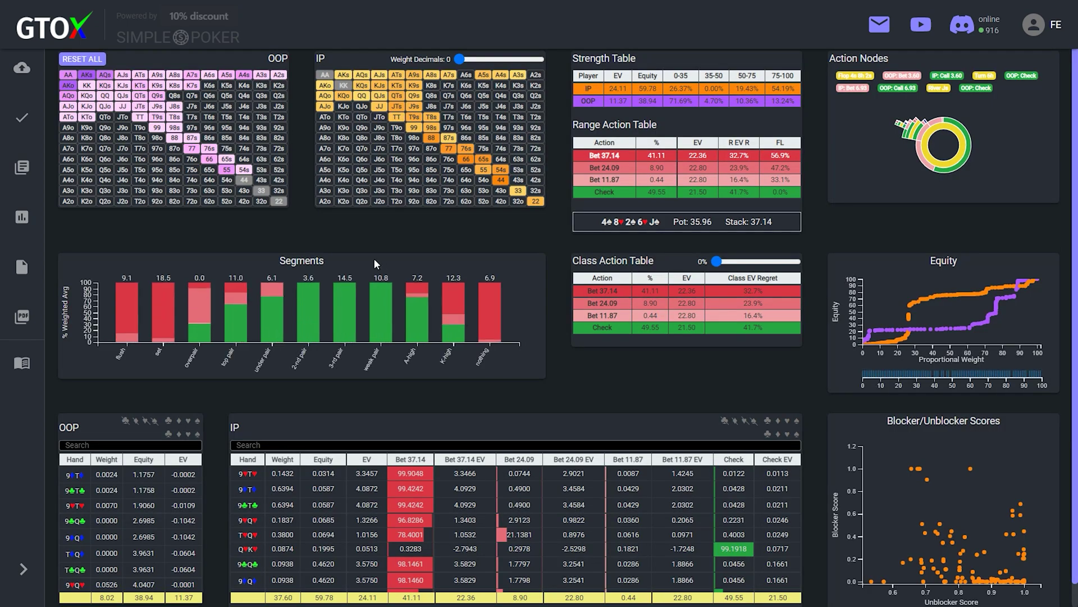
Isolate top pair, zoom the equity curve to weights 40–78, and box the highest-equity AJ combos.
{"action": "left_click", "coordinate": [240, 320]}
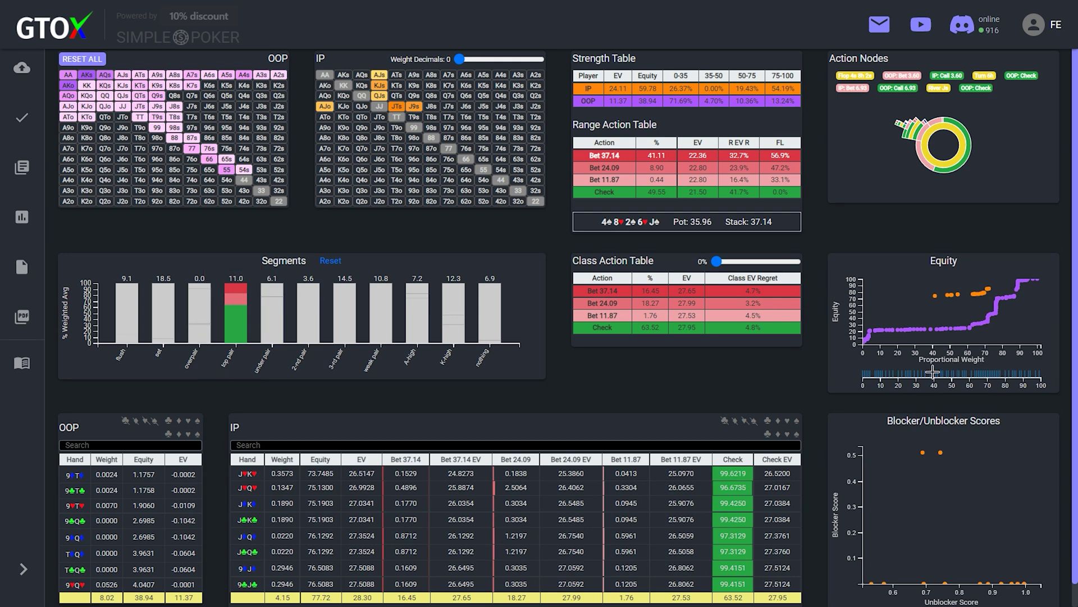
{"action": "left_click_drag", "start_coordinate": [932, 372], "coordinate": [1003, 388]}
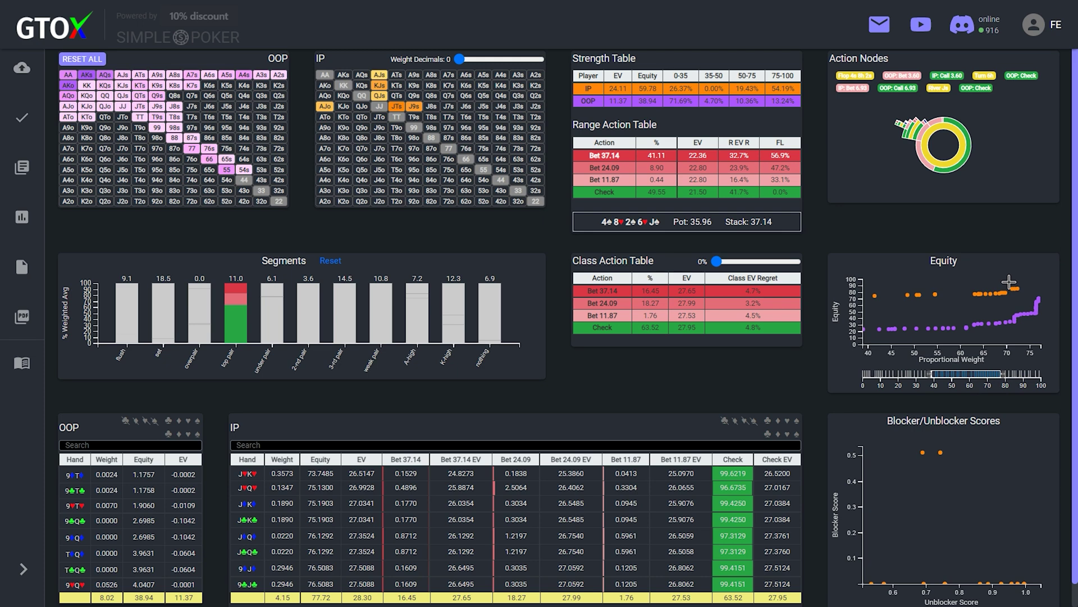
{"action": "left_click_drag", "start_coordinate": [1009, 283], "coordinate": [1026, 294]}
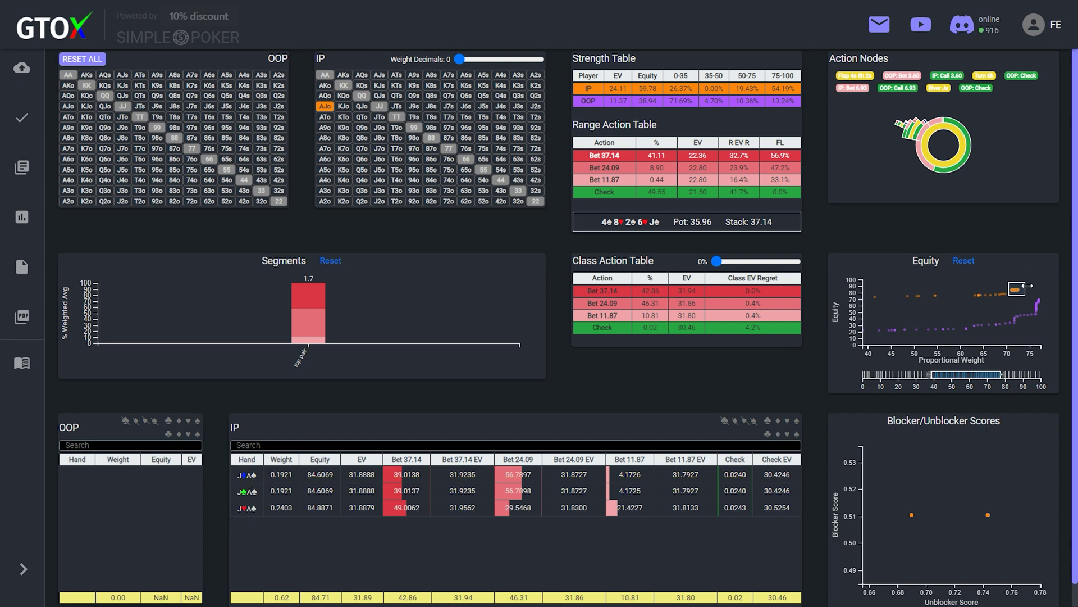
Stretch the selection across the upper top-pair band and sort the IP hands by check frequency.
{"action": "left_click_drag", "start_coordinate": [1026, 283], "coordinate": [849, 311]}
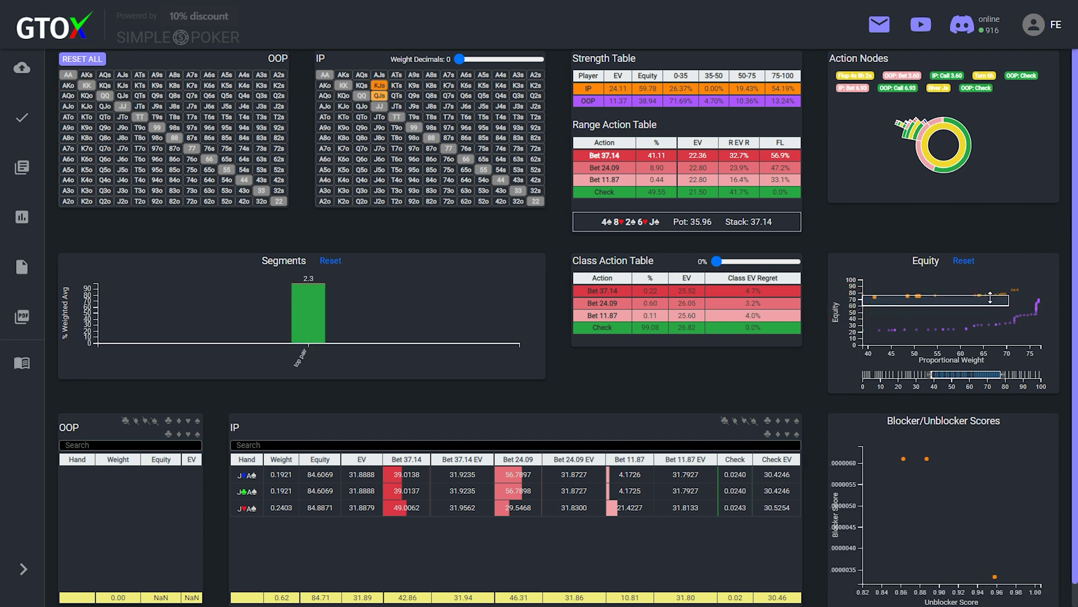
{"action": "left_click_drag", "start_coordinate": [992, 298], "coordinate": [990, 295]}
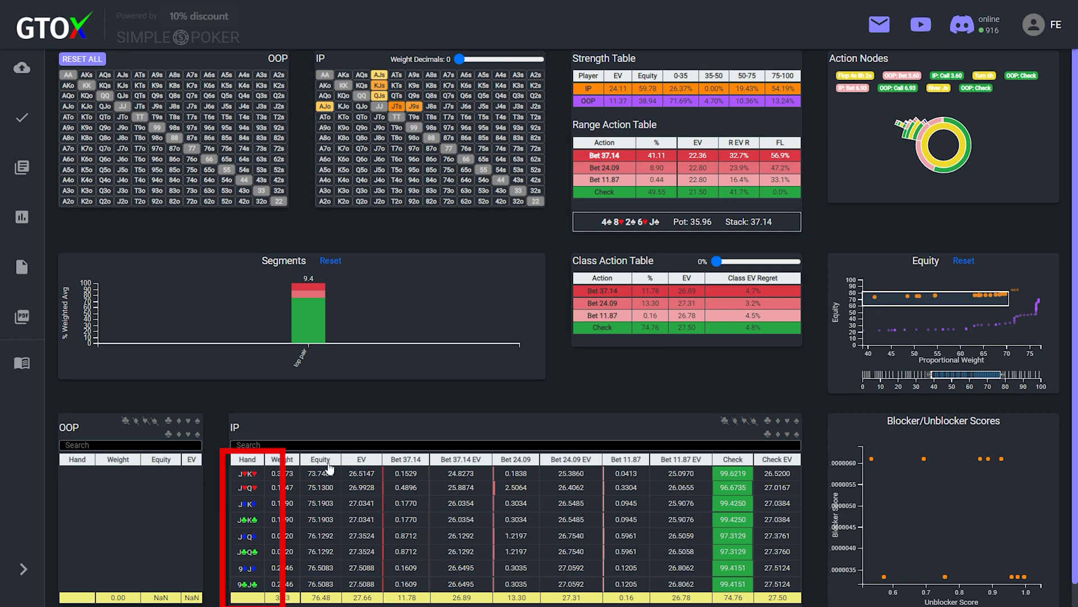
{"action": "double_click", "coordinate": [739, 460]}
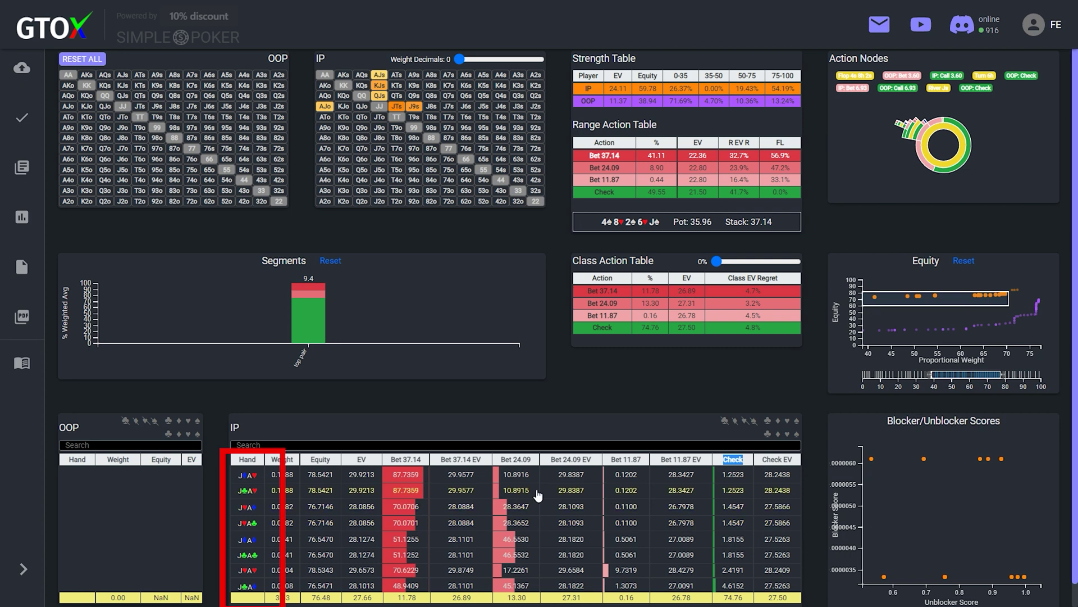
{"action": "scroll", "coordinate": [538, 496], "scroll_direction": "down", "scroll_amount": 10}
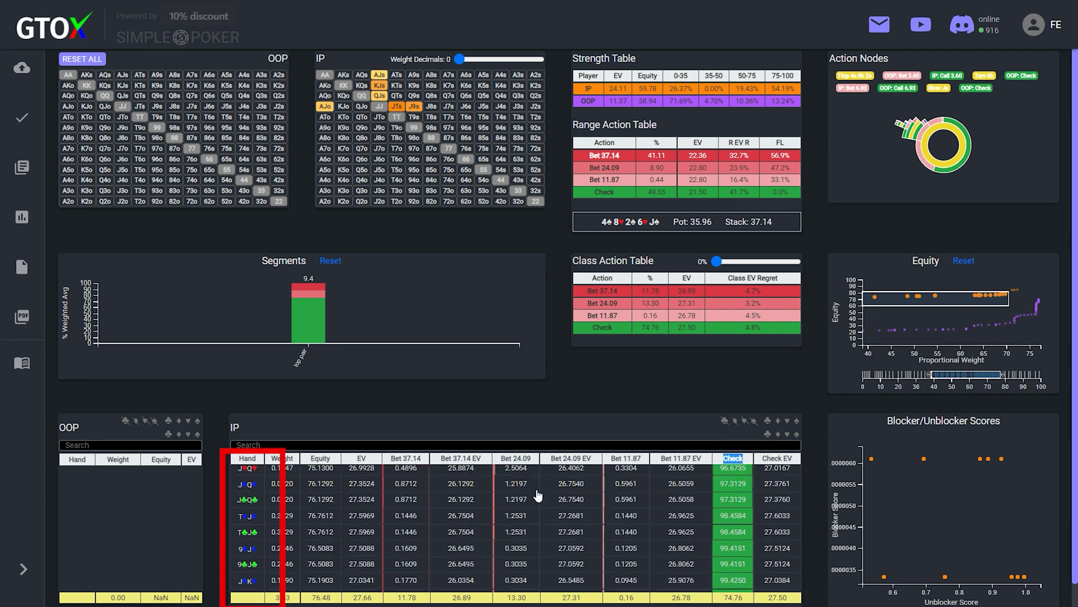
{"action": "scroll", "coordinate": [538, 496], "scroll_direction": "down", "scroll_amount": 1}
{"action": "scroll", "coordinate": [538, 495], "scroll_direction": "up", "scroll_amount": 8}
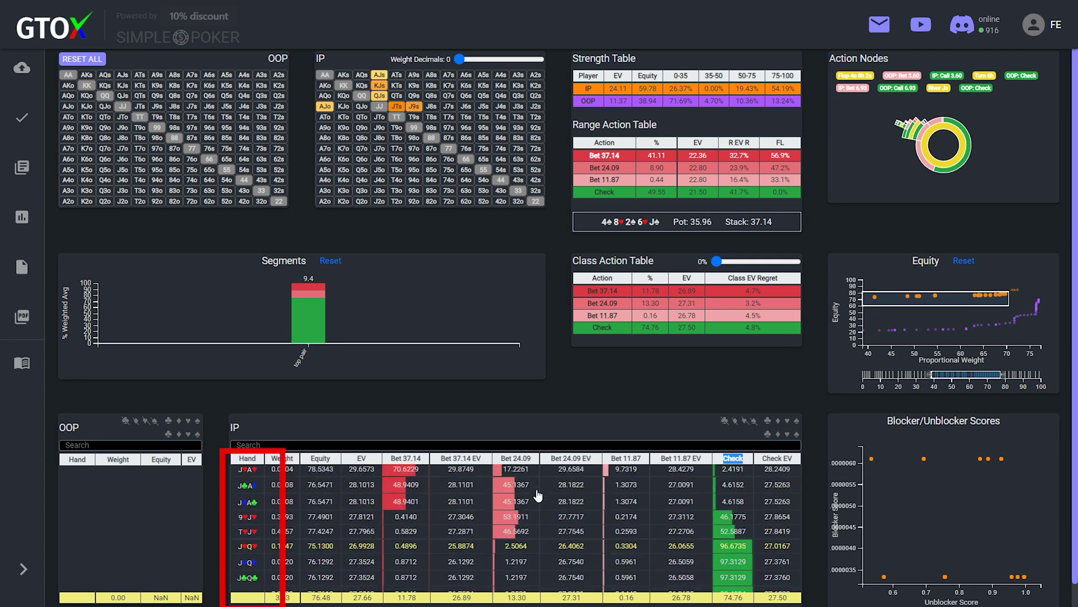
{"action": "scroll", "coordinate": [538, 495], "scroll_direction": "up", "scroll_amount": 1}
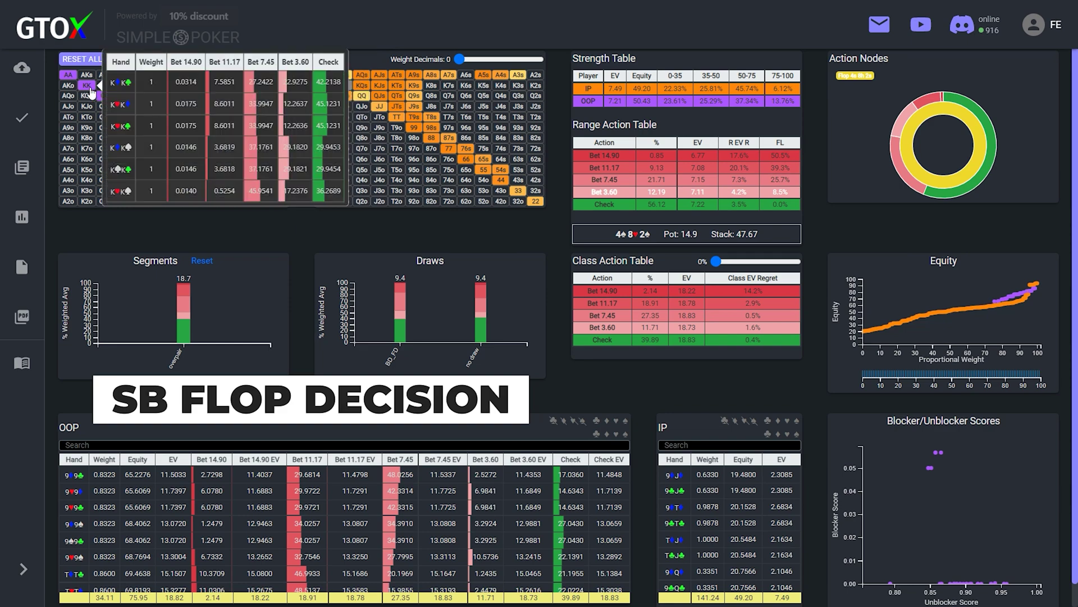
{"action": "mouse_move", "coordinate": [70, 80]}
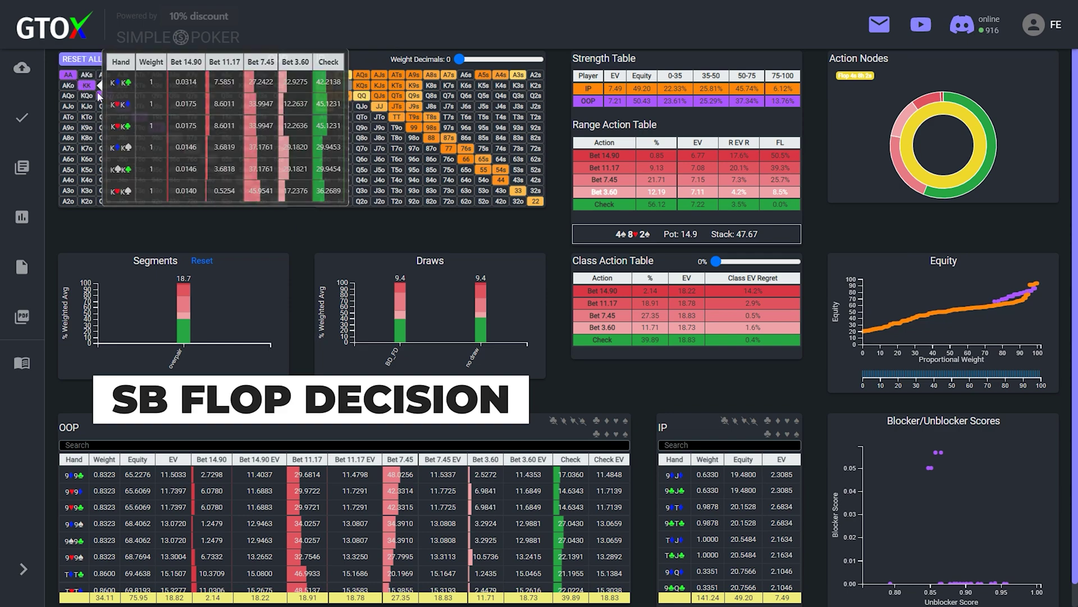
{"action": "mouse_move", "coordinate": [122, 111]}
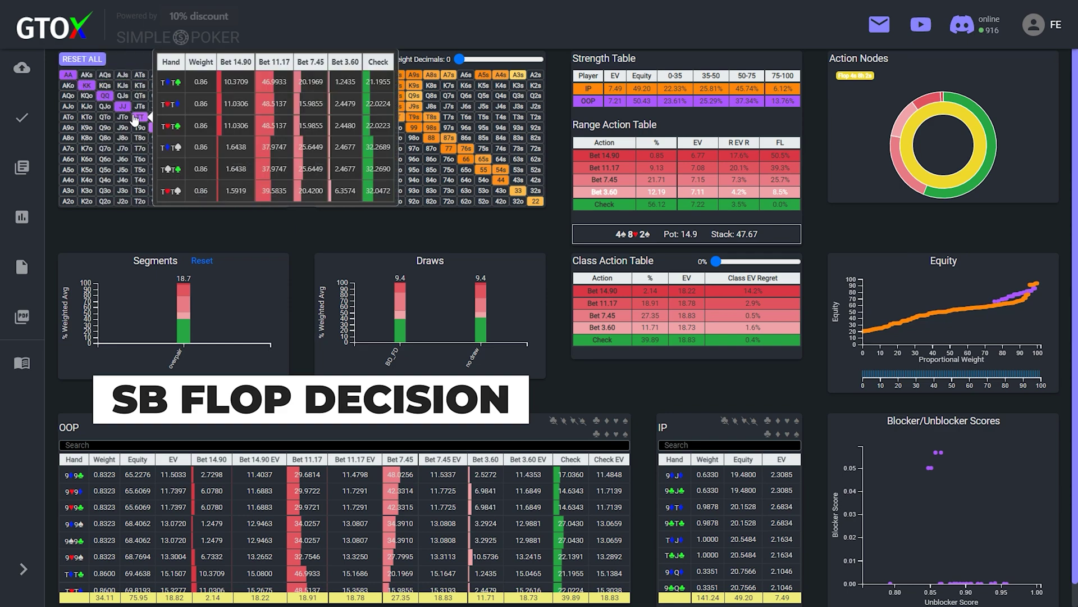
{"action": "mouse_move", "coordinate": [159, 132]}
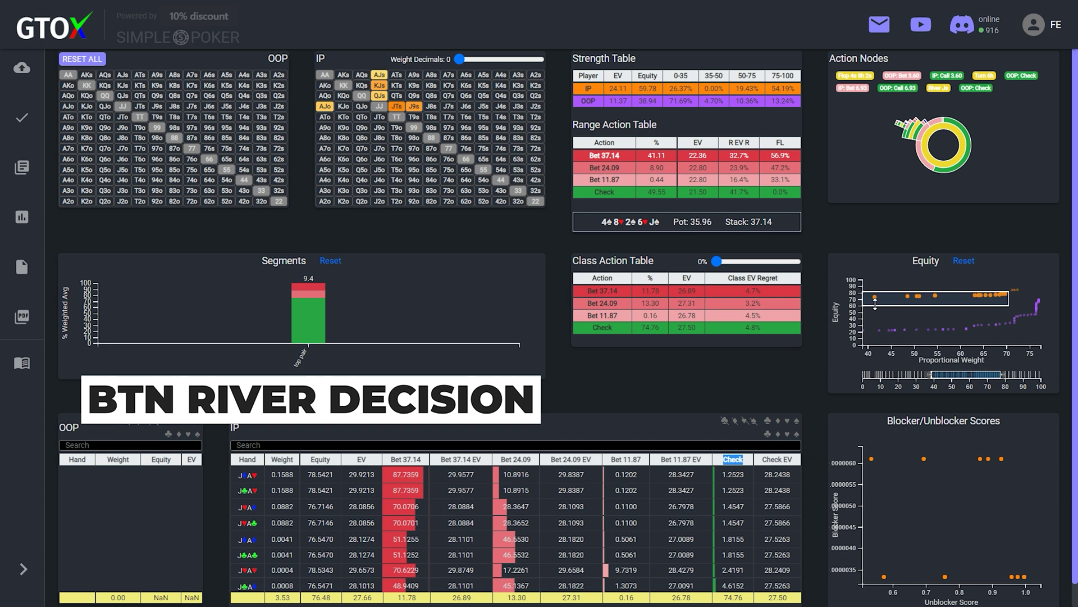
Brush successive top-pair slices, from wider groups to the rightmost high-equity combos checking 66.29%.
{"action": "mouse_move", "coordinate": [1010, 292]}
{"action": "left_mouse_down"}
{"action": "mouse_move", "coordinate": [1032, 283]}
{"action": "mouse_move", "coordinate": [984, 287]}
{"action": "mouse_move", "coordinate": [995, 296]}
{"action": "mouse_move", "coordinate": [875, 296]}
{"action": "mouse_move", "coordinate": [918, 296]}
{"action": "left_mouse_up"}
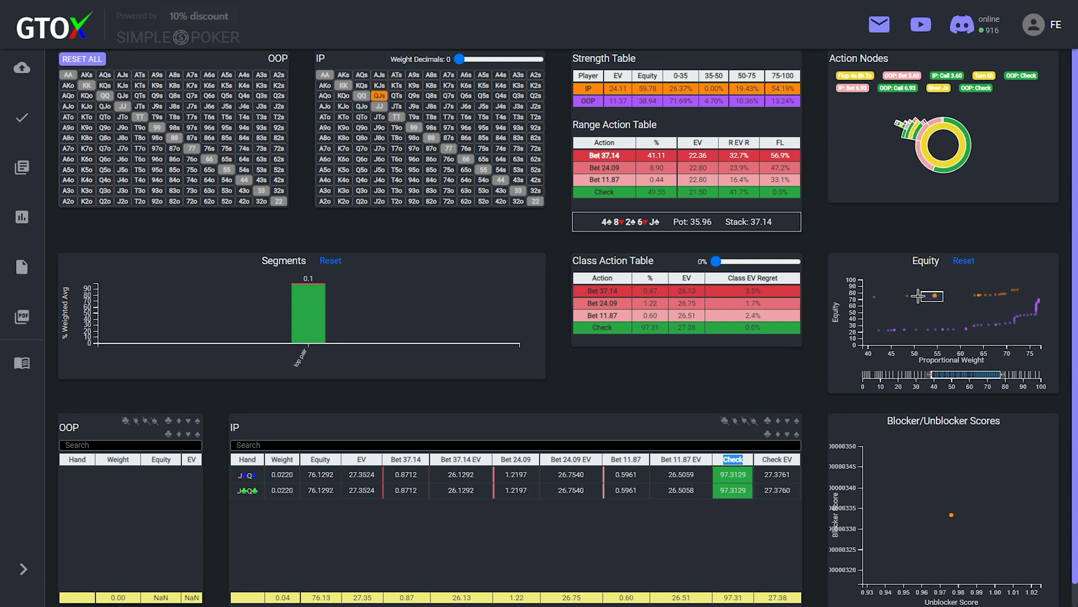
{"action": "left_click_drag", "start_coordinate": [917, 297], "coordinate": [864, 296]}
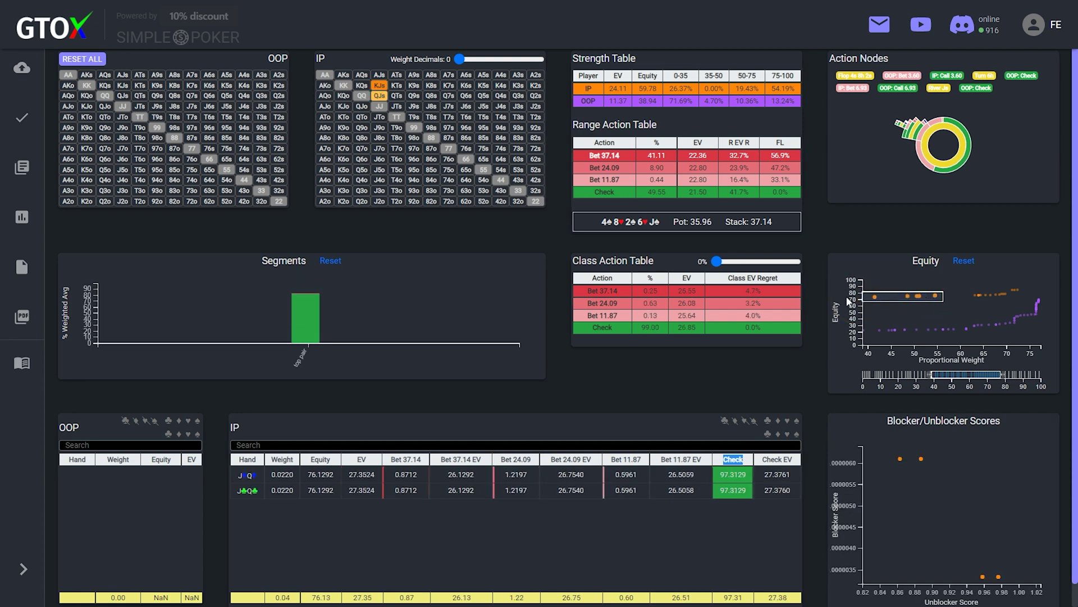
{"action": "mouse_move", "coordinate": [973, 291]}
{"action": "left_mouse_down"}
{"action": "mouse_move", "coordinate": [1022, 306]}
{"action": "mouse_move", "coordinate": [1009, 303]}
{"action": "left_mouse_up"}
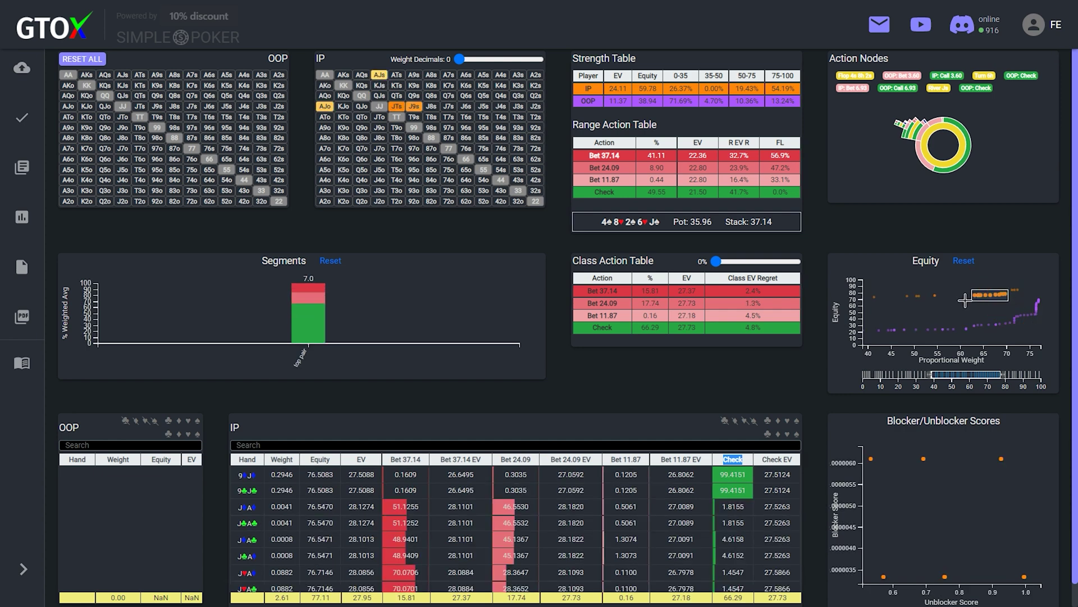
{"action": "mouse_move", "coordinate": [1009, 285]}
{"action": "left_mouse_down"}
{"action": "mouse_move", "coordinate": [1039, 267]}
{"action": "mouse_move", "coordinate": [1023, 290]}
{"action": "left_mouse_up"}
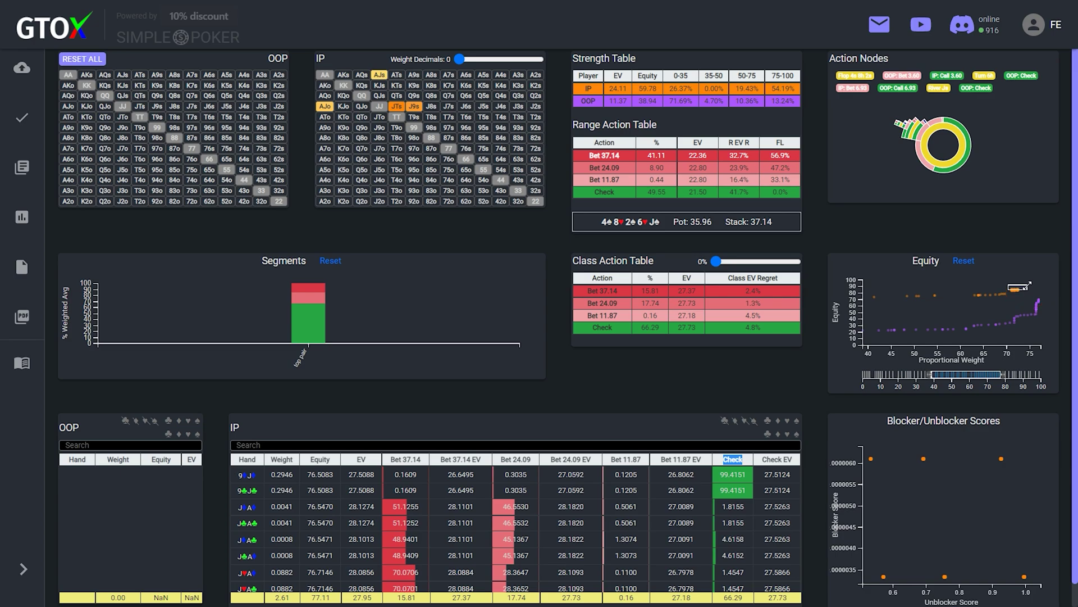